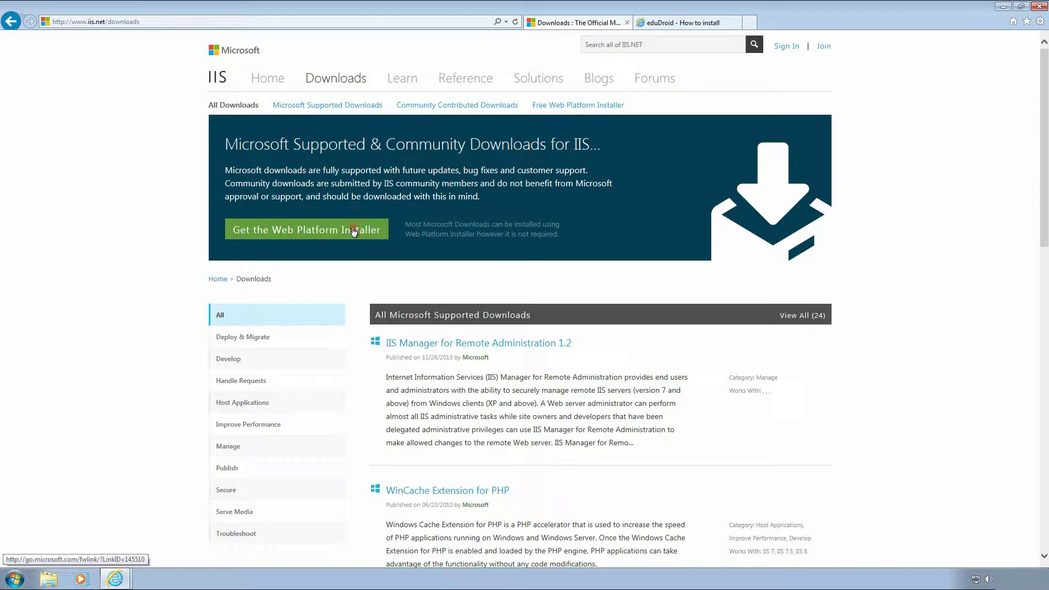
Save wpilauncher.exe from the Web Platform Installer download page, then return to the eduDroid guide.
left_click(354, 231)
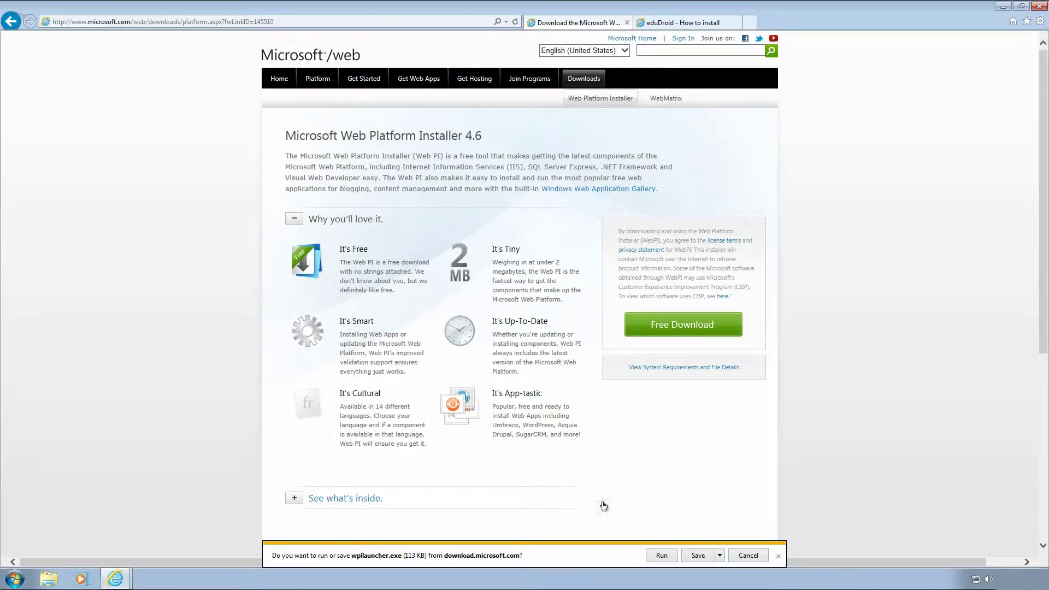
left_click(699, 556)
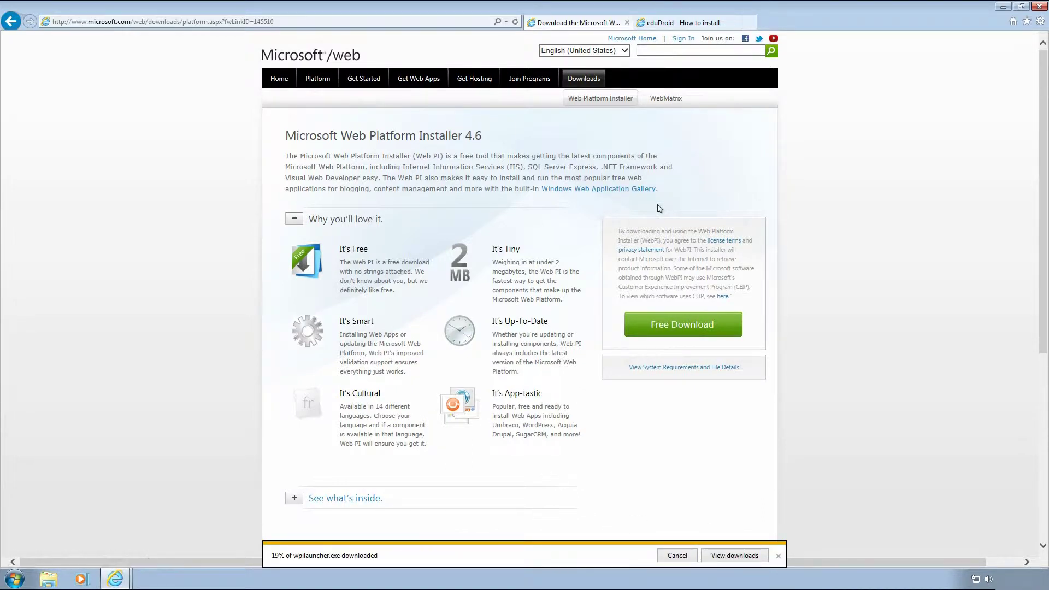
left_click(666, 28)
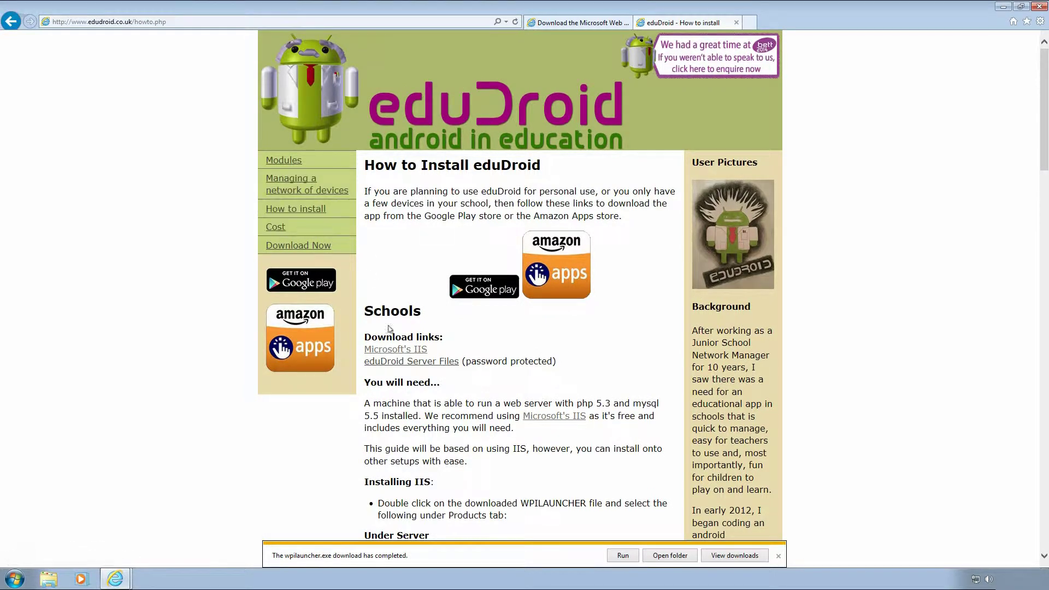
left_click(398, 363)
left_click(440, 294)
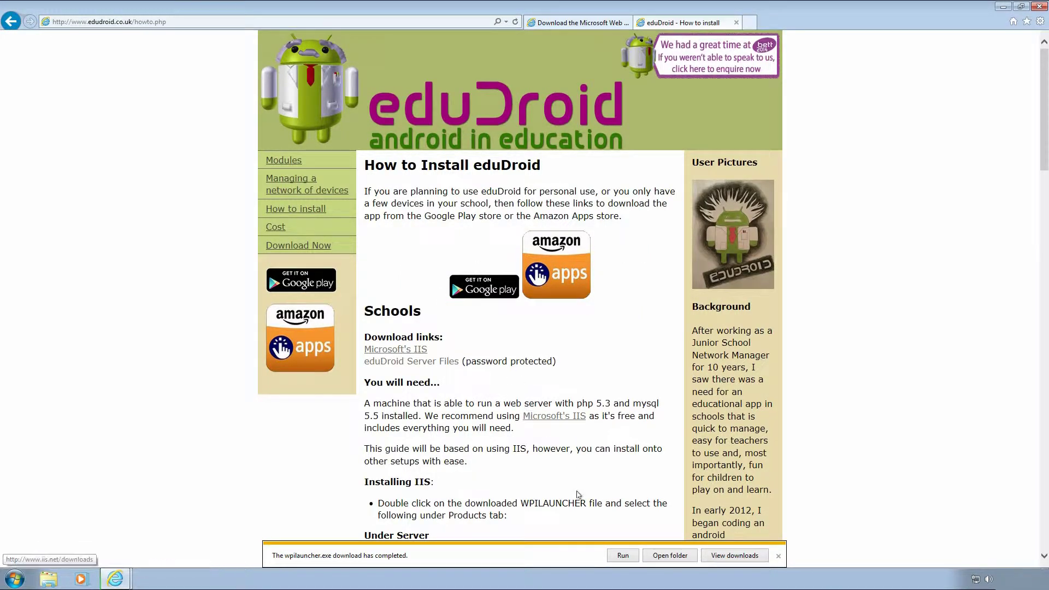
left_click(623, 555)
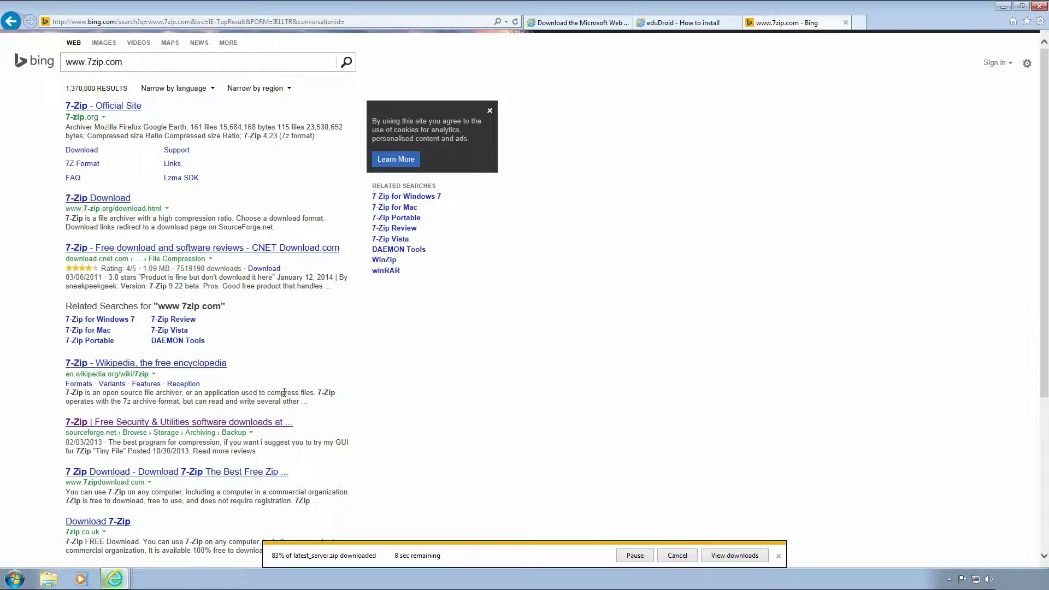
Open the 7-Zip SourceForge page and save the 7z922.exe installer.
left_click(271, 424)
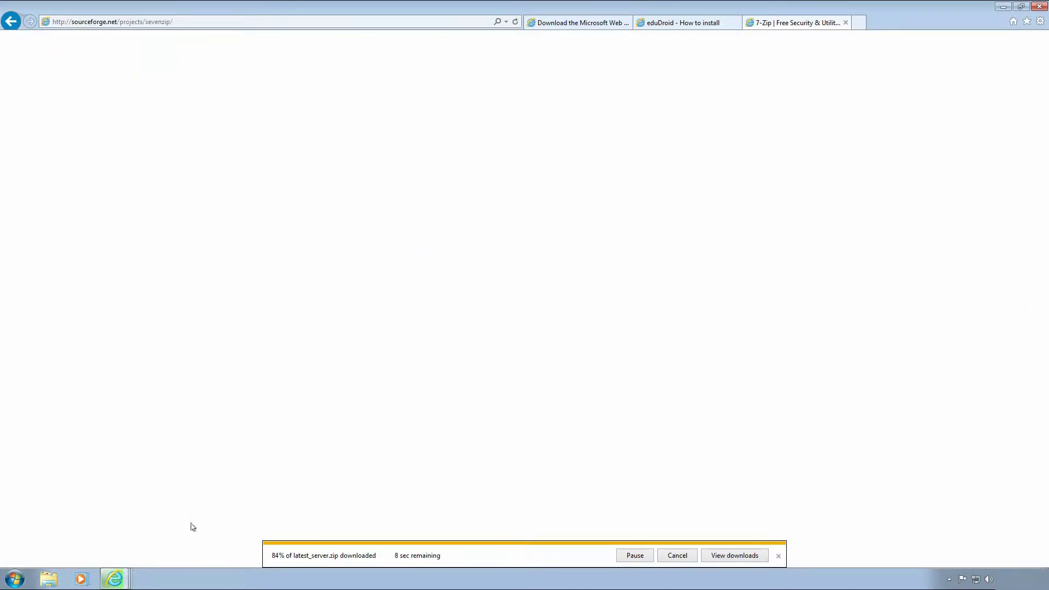
mouse_move(122, 583)
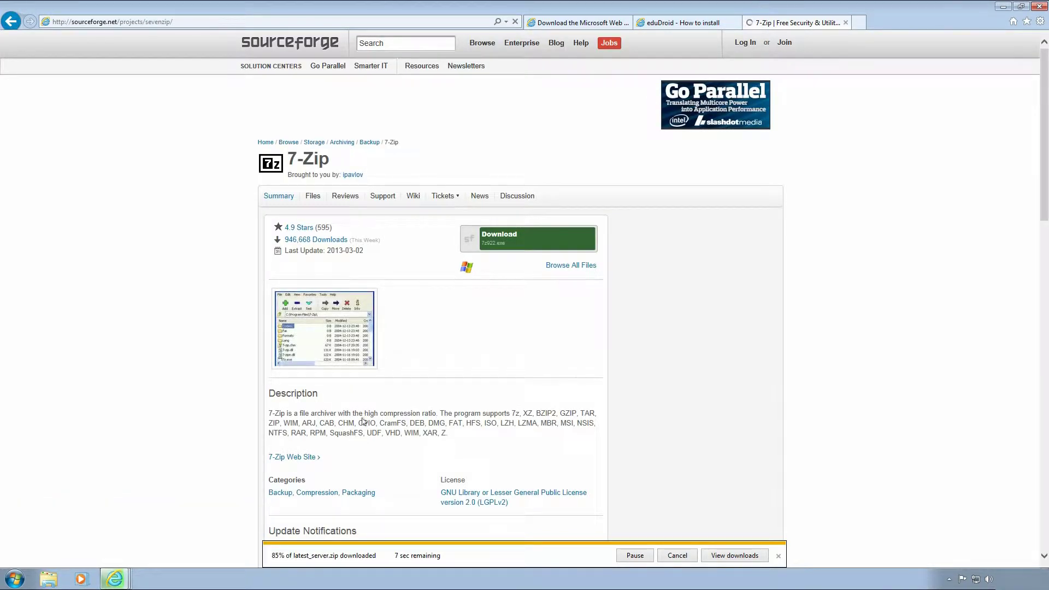
left_click(506, 236)
right_click(509, 233)
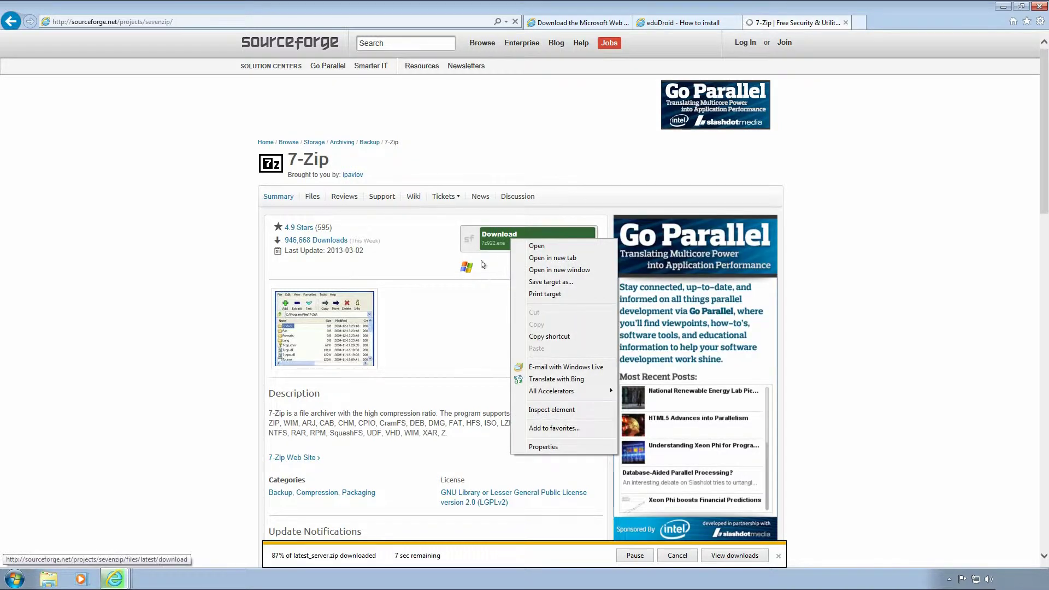
left_click(483, 256)
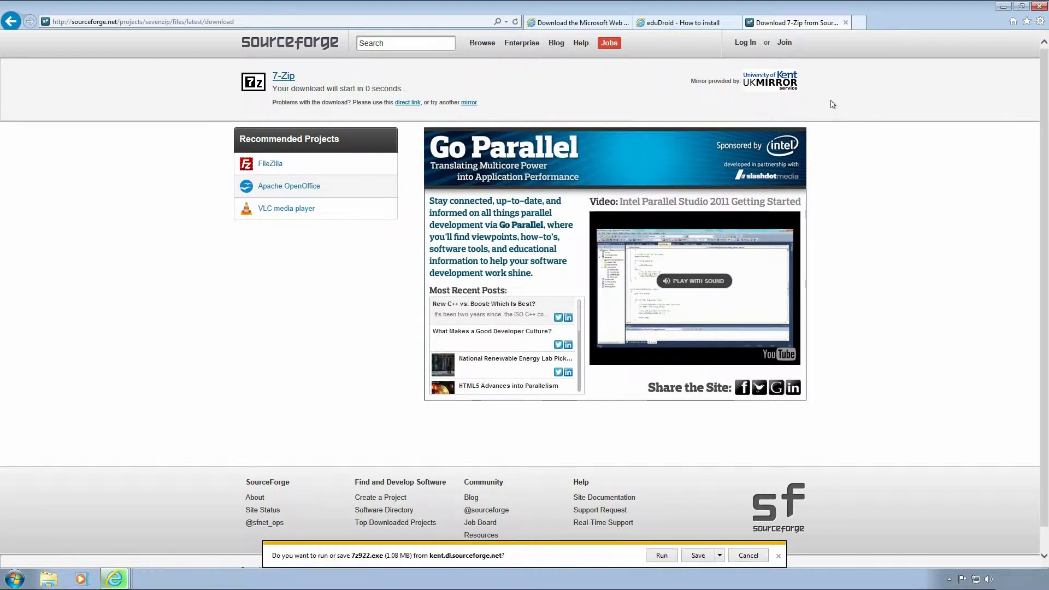
left_click(697, 555)
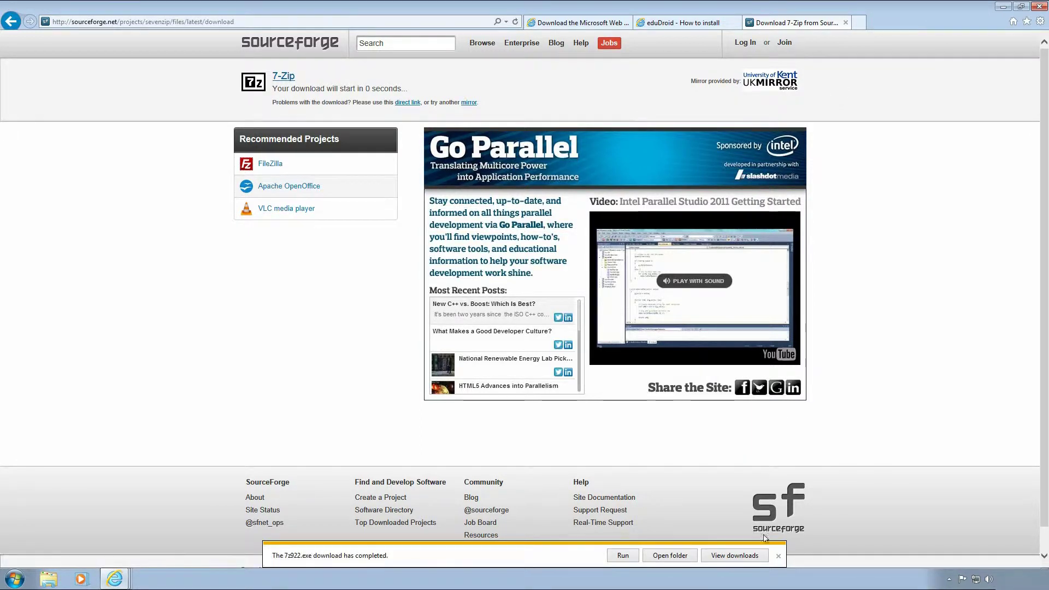
Run 7z922.exe and install 7-Zip 9.22beta into C:\Program Files\7-Zip, then finish the wizard.
left_click(622, 555)
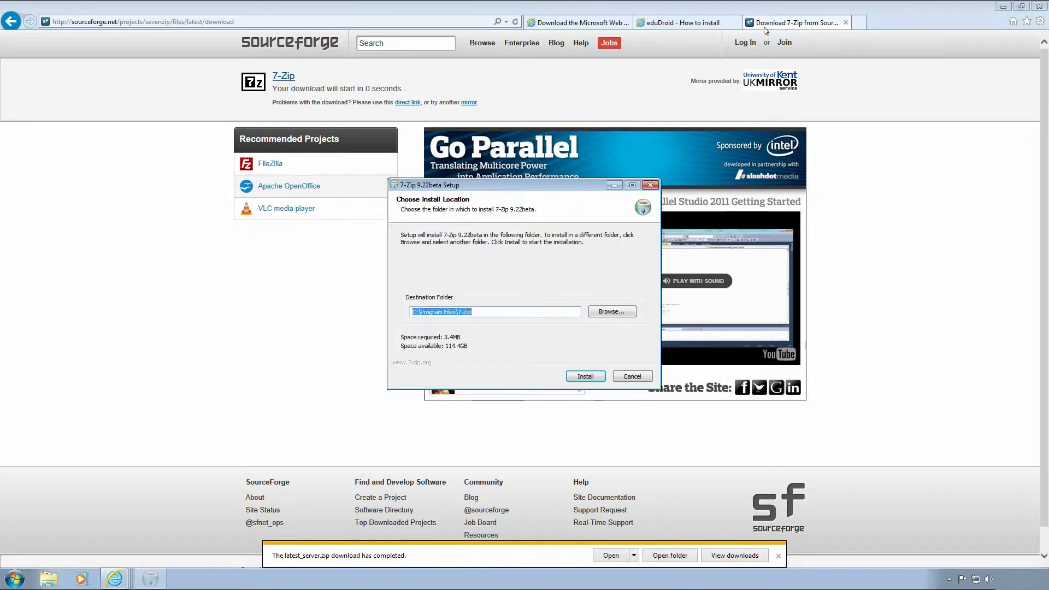
left_click(585, 376)
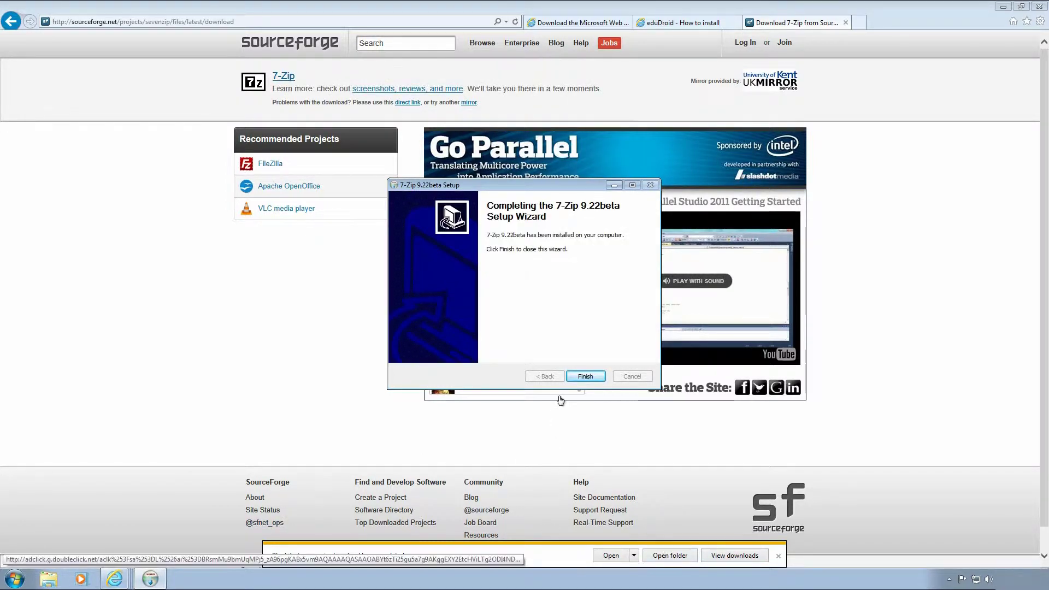
left_click(584, 377)
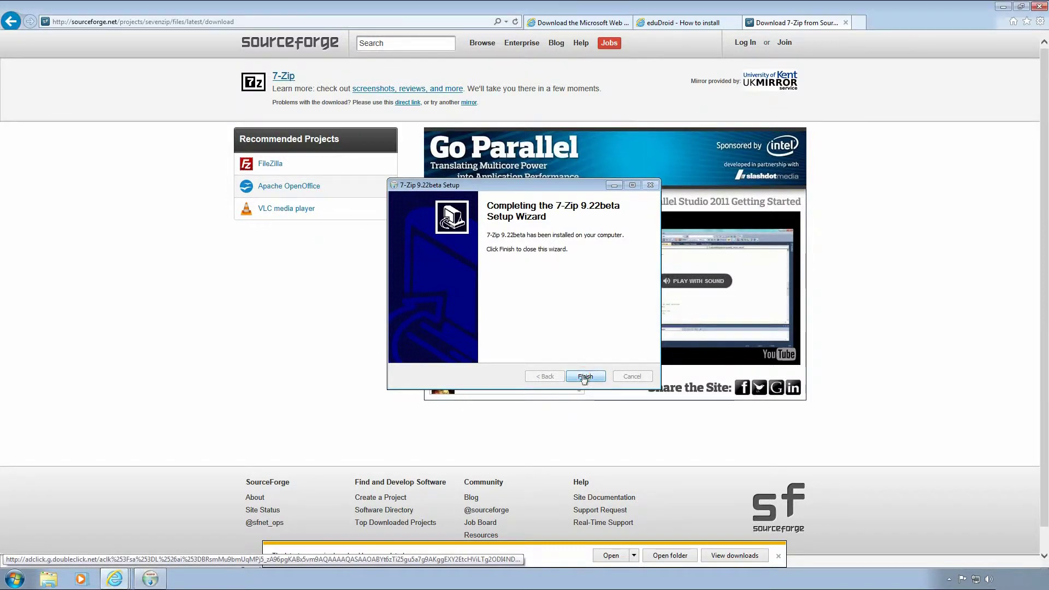
Extract latest_server.zip with its password into a latest_server folder in Downloads and open it.
left_click(667, 556)
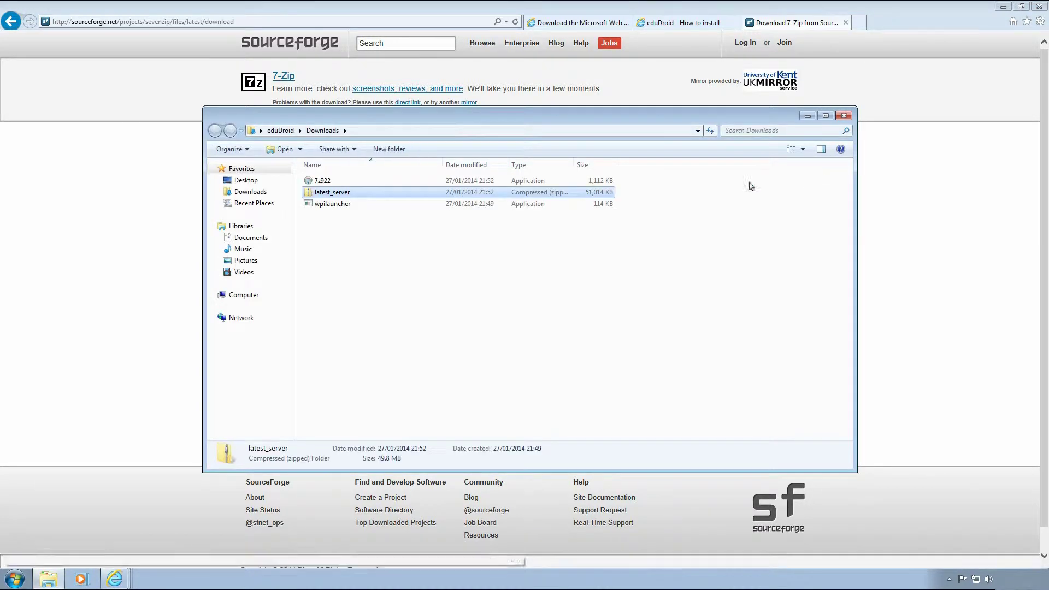
right_click(343, 192)
mouse_move(426, 240)
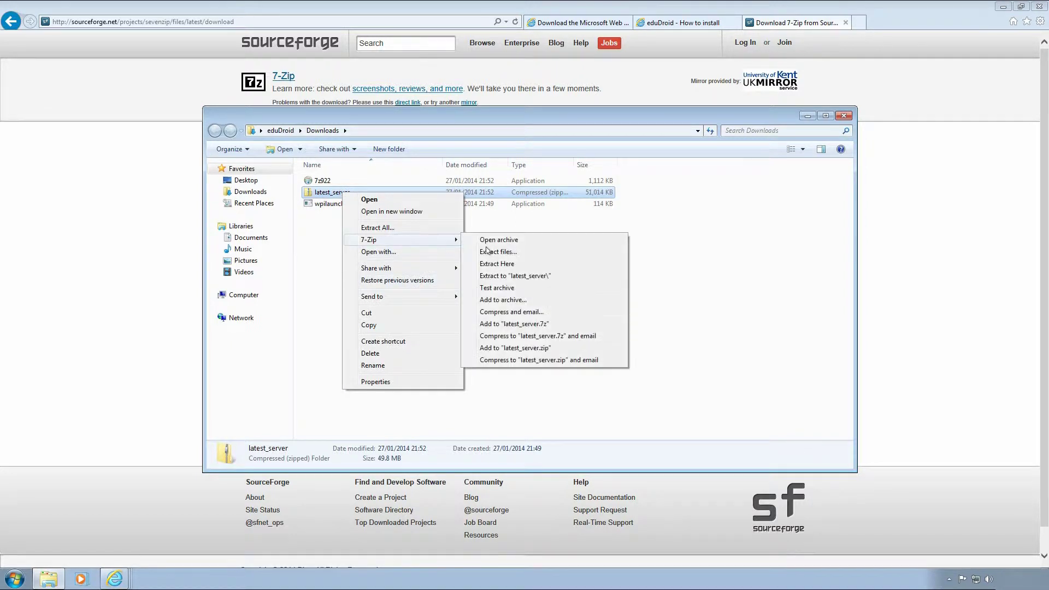
left_click(498, 277)
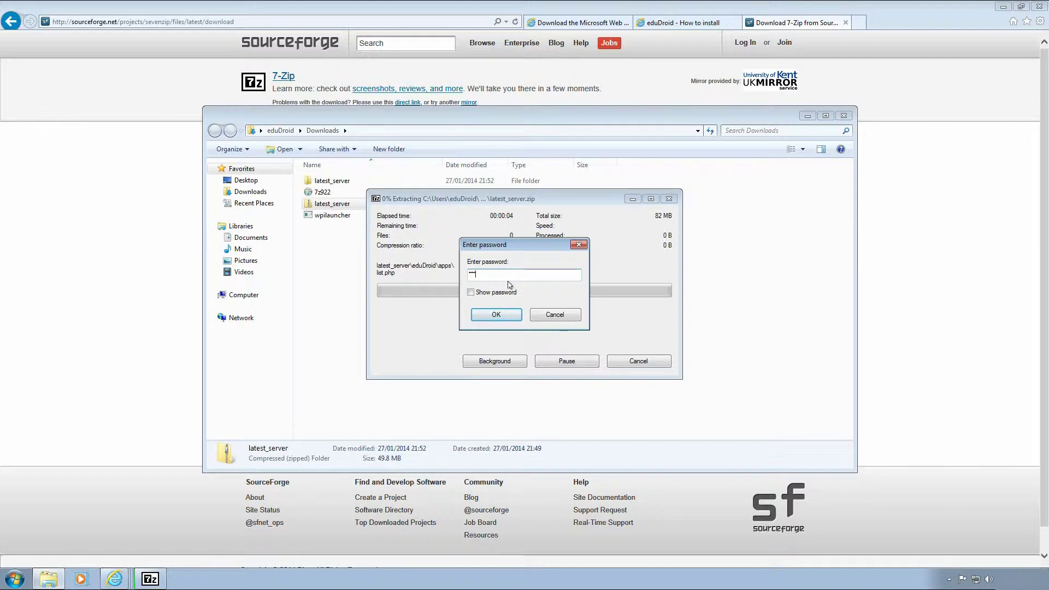
left_click(507, 315)
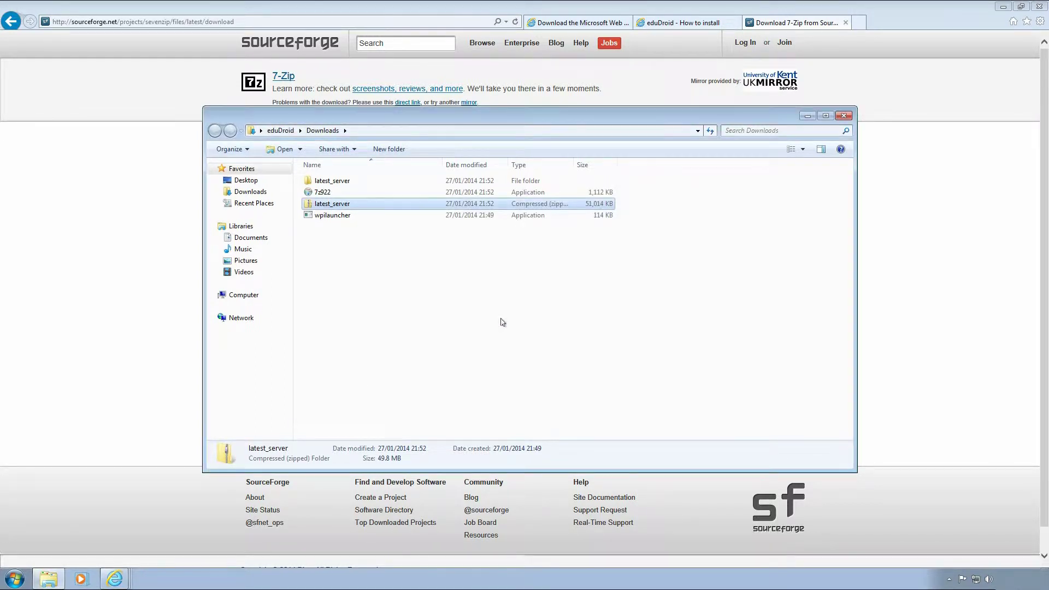
left_click(315, 181)
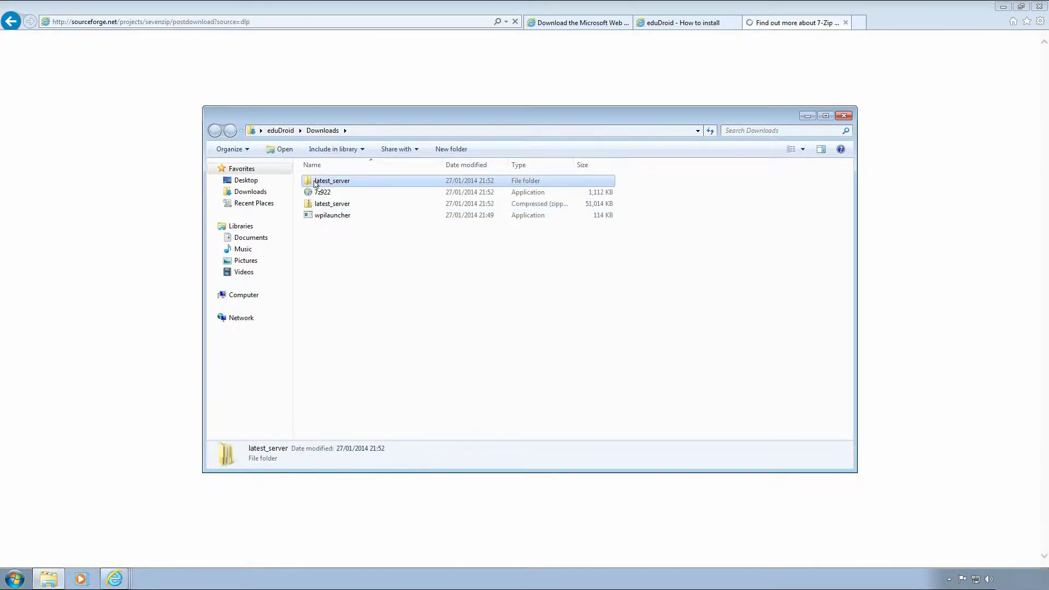
double_click(316, 182)
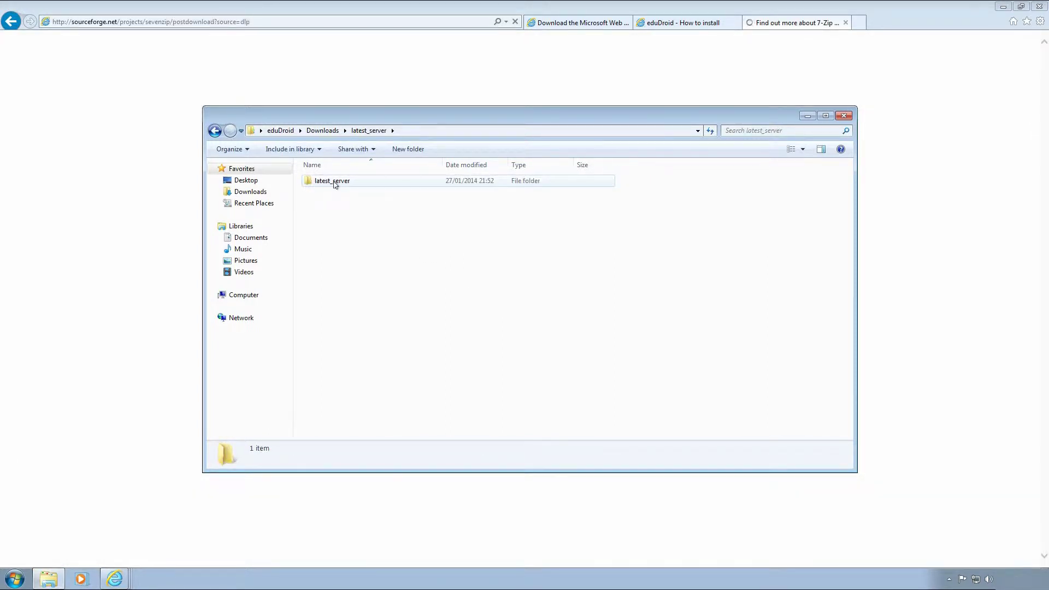
Close the 7-Zip page and minimize the browser and Explorer windows to clear the desktop.
left_click(845, 23)
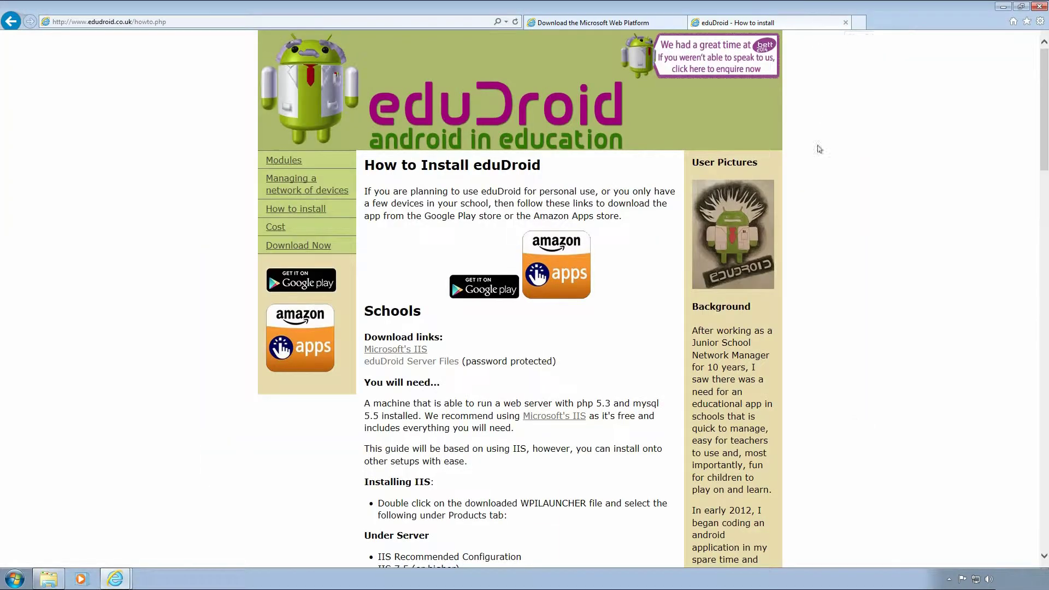
left_click(1005, 8)
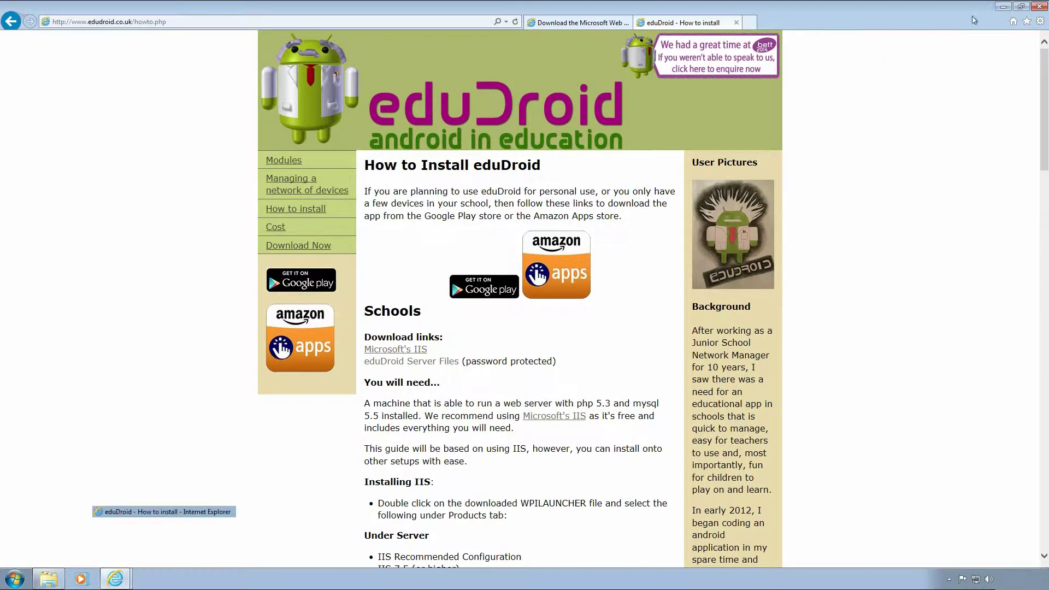
left_click(809, 116)
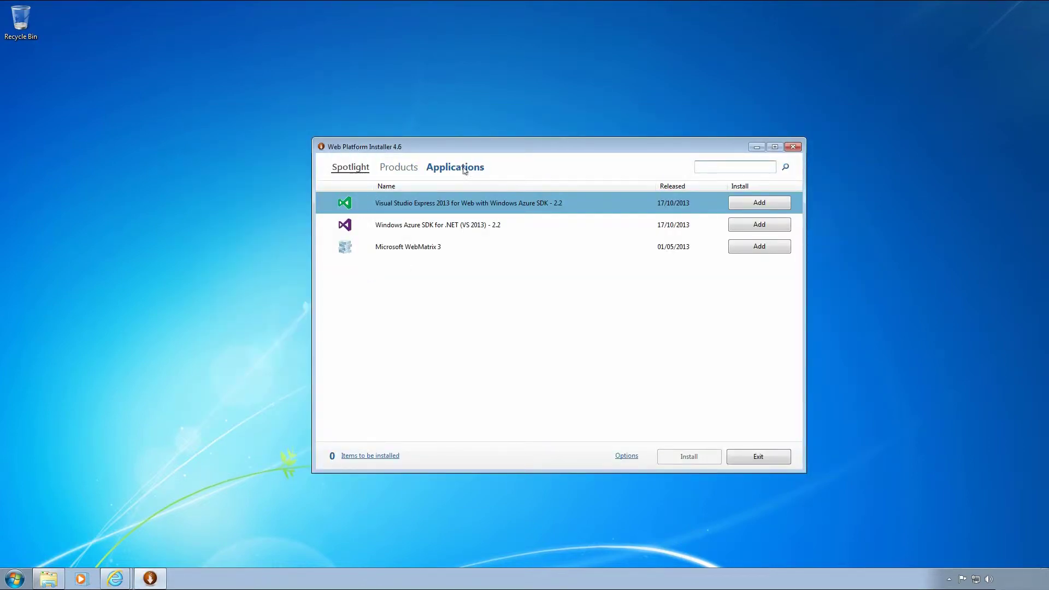
Under Server products, queue IIS Recommended Configuration, IIS 8.0 Express and IIS: Default Document.
left_click(410, 171)
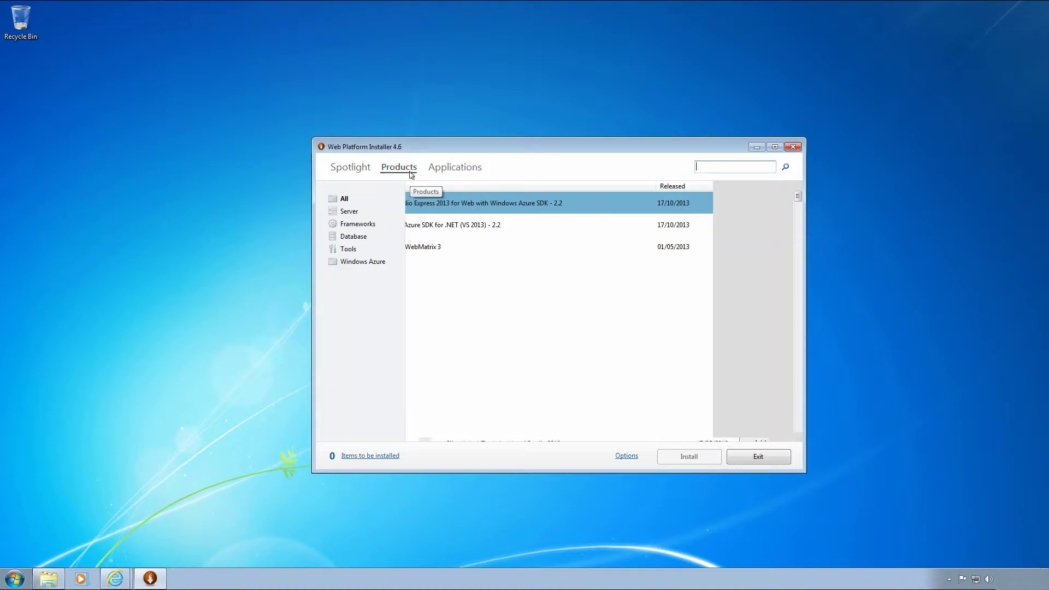
left_click(355, 214)
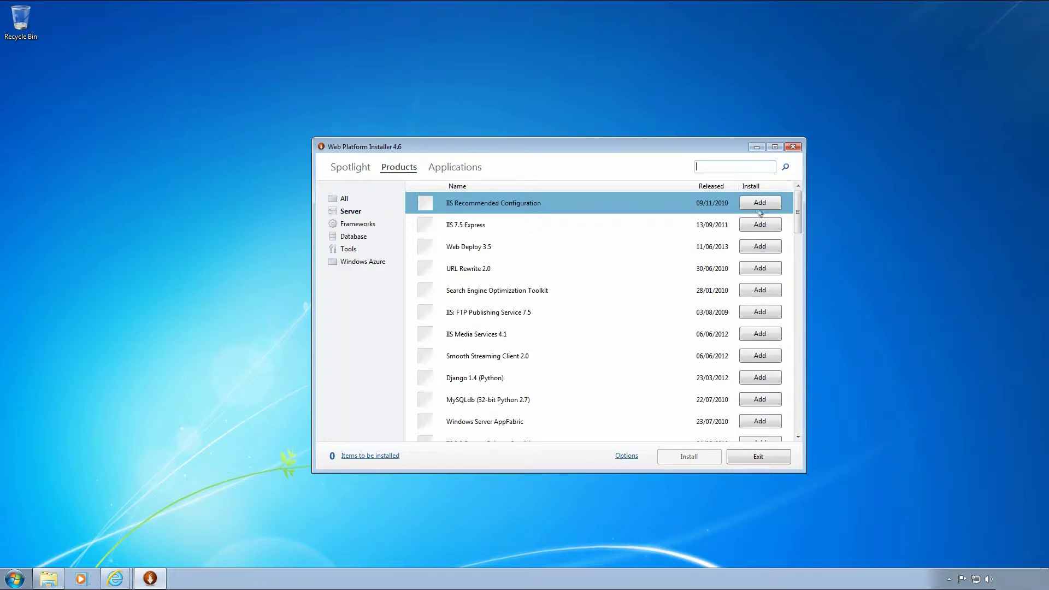
left_click(768, 203)
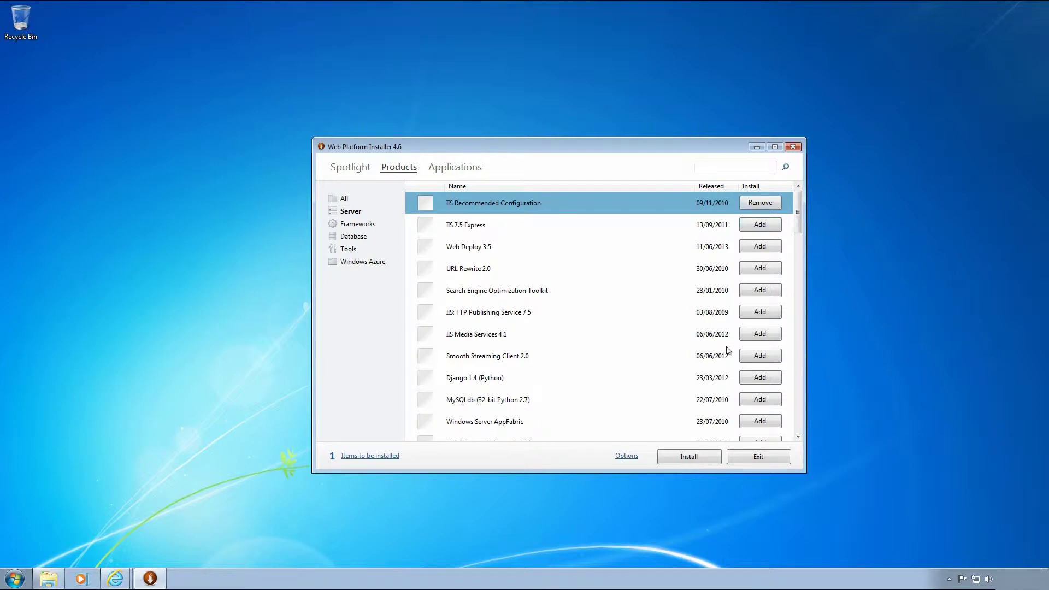
scroll(728, 350, "down", 1)
scroll(729, 344, "down", 1)
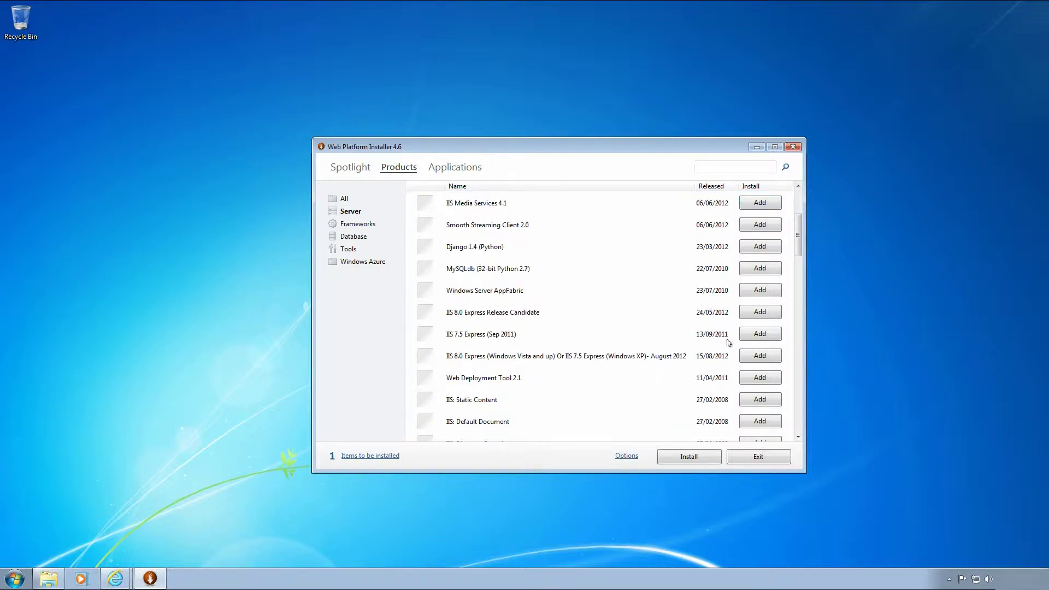
left_click(750, 359)
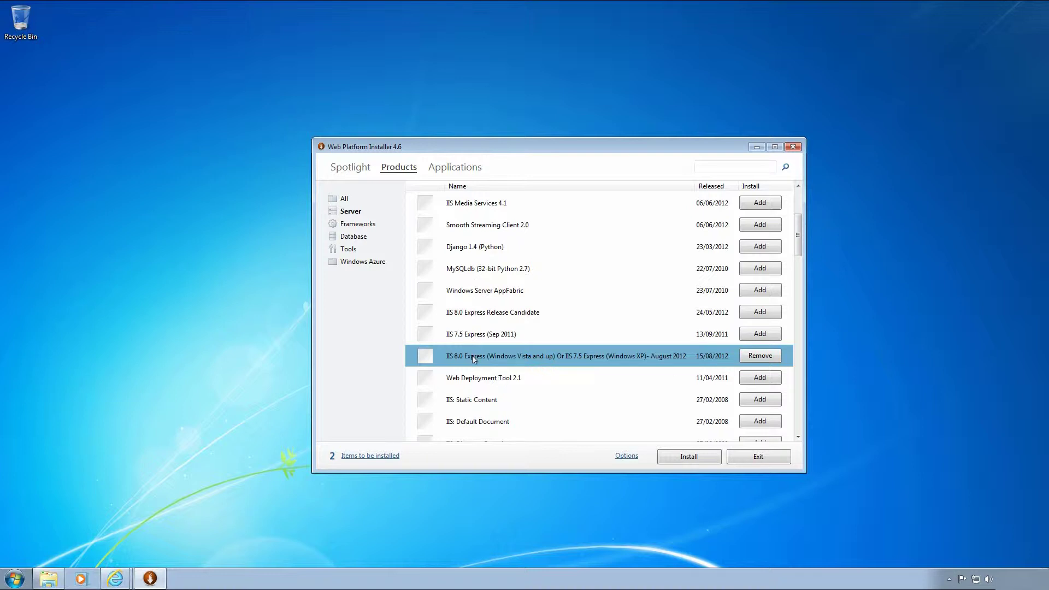
left_click(778, 425)
Add IIS: CGI to the install queue, bringing it to four items.
scroll(657, 422, "down", 1)
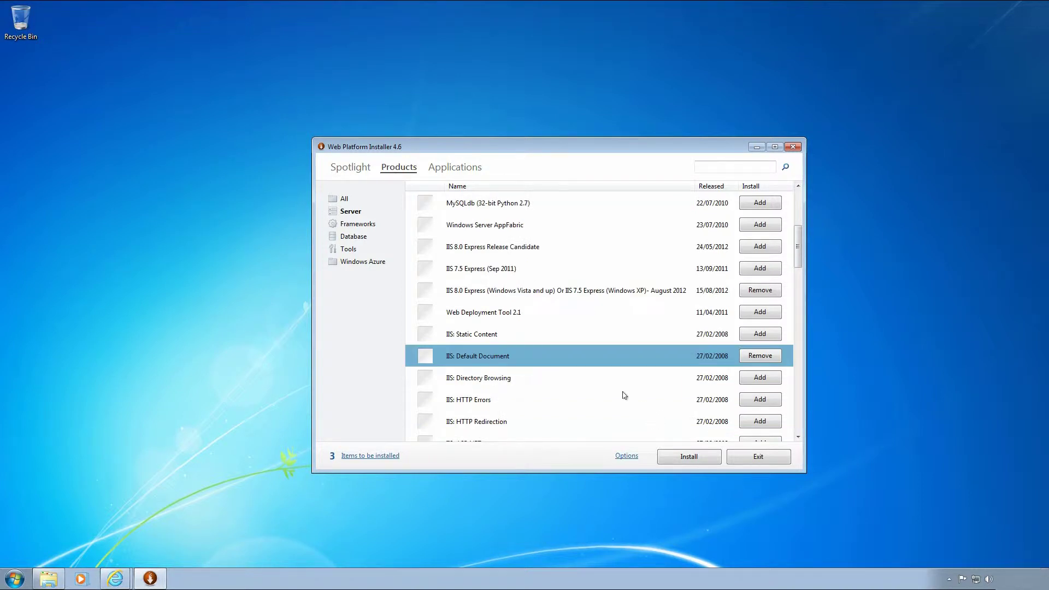
scroll(624, 393, "down", 1)
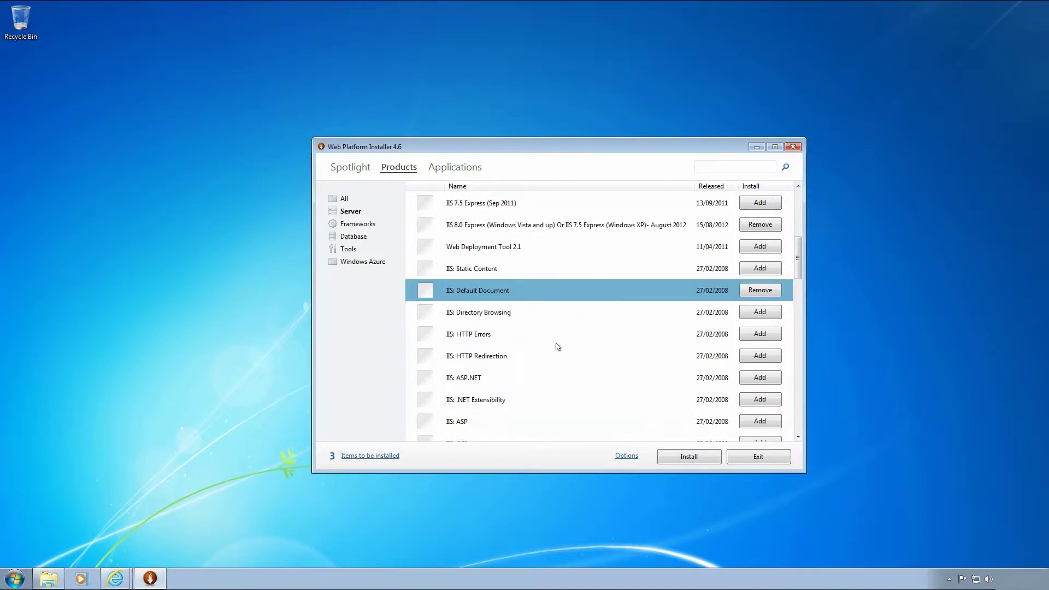
scroll(557, 341, "down", 1)
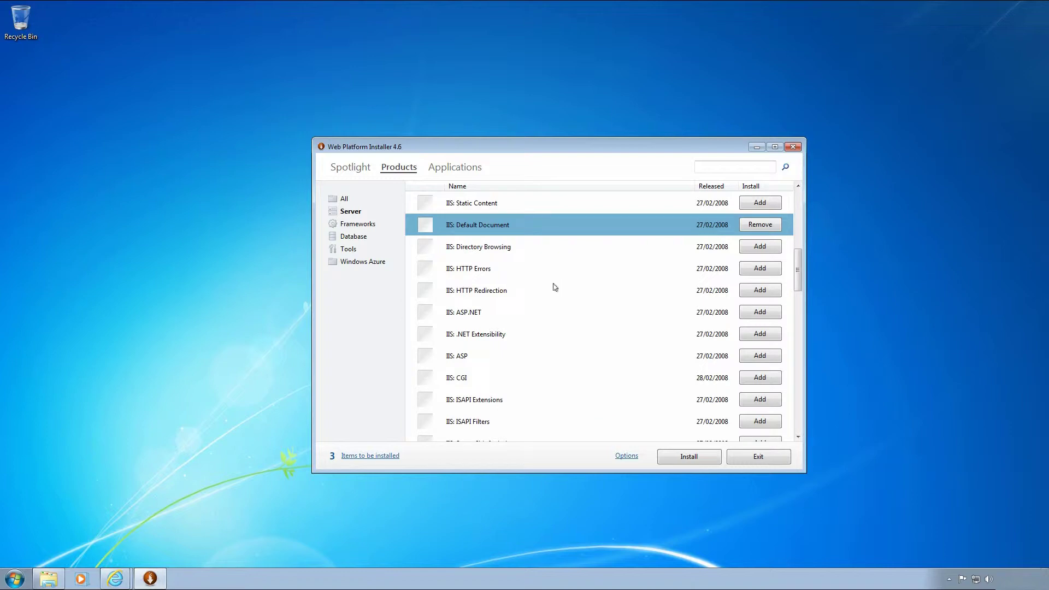
left_click(752, 381)
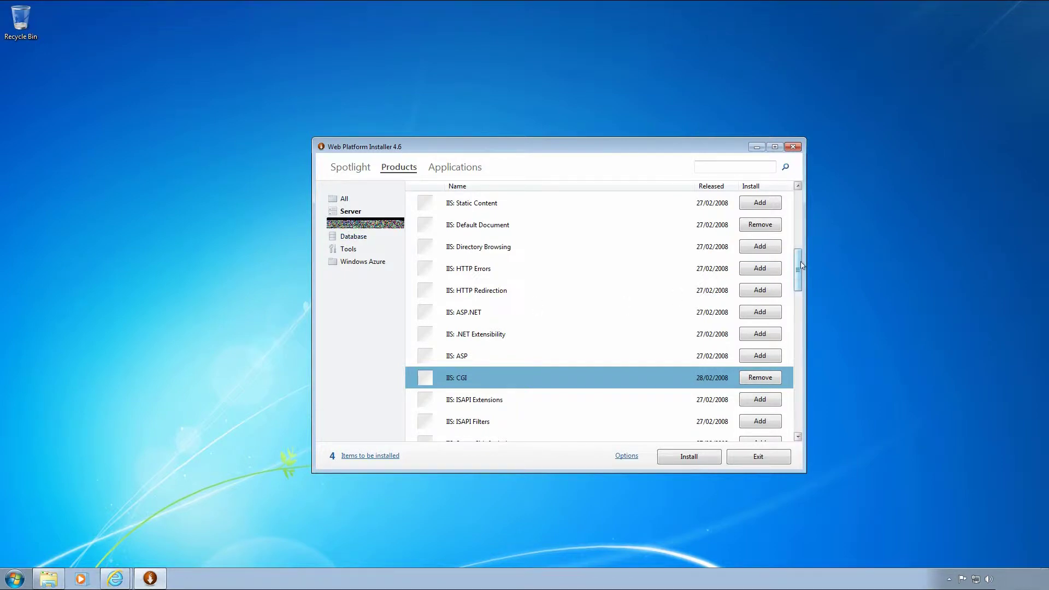
left_click_drag(799, 266, 788, 418)
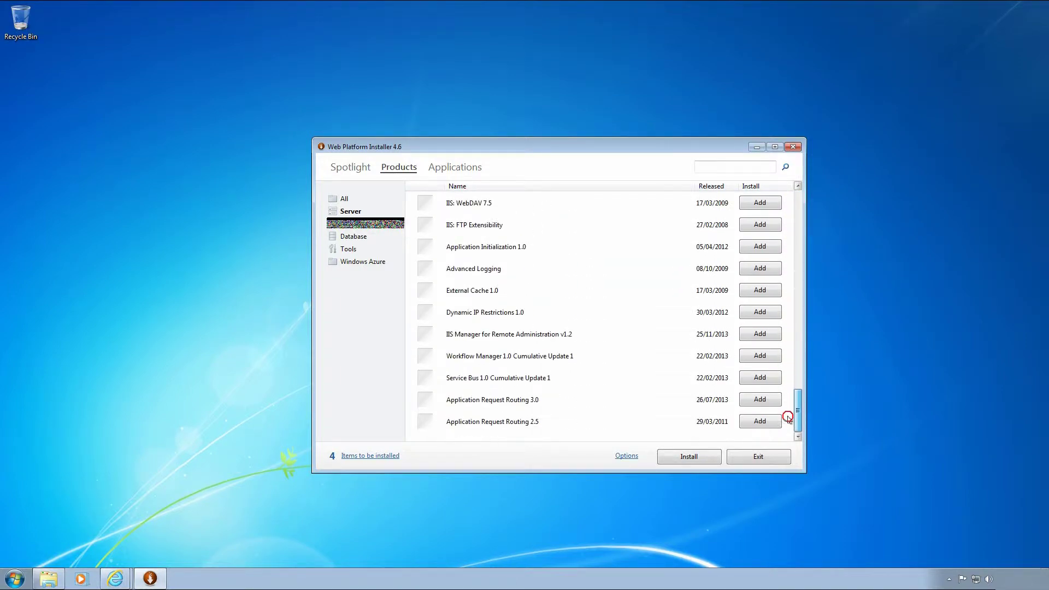
Under Frameworks, add PHP 5.4.24 For IIS Express to the install queue.
left_click(351, 224)
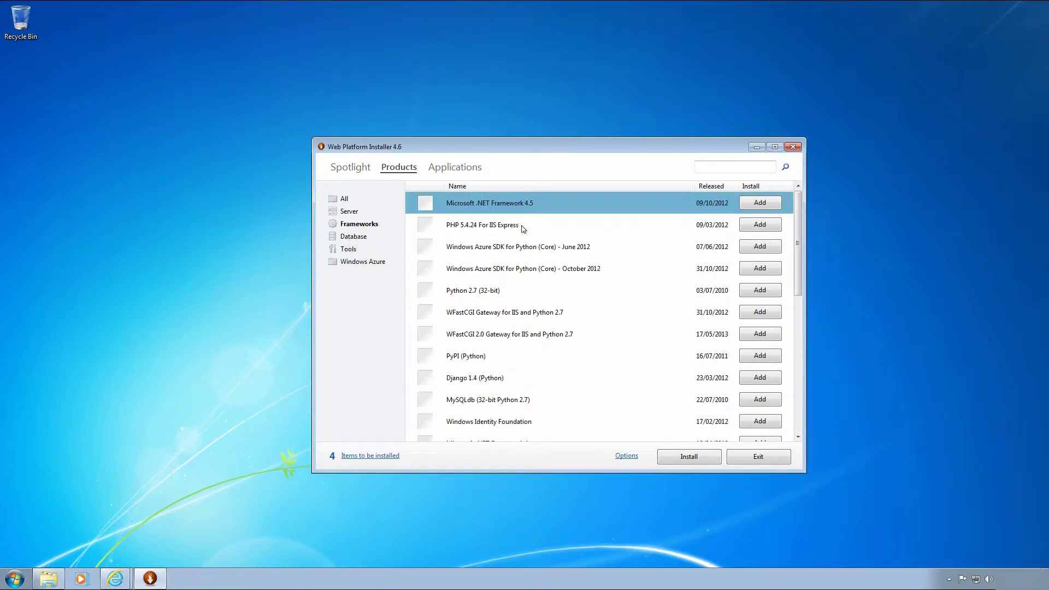
left_click(482, 227)
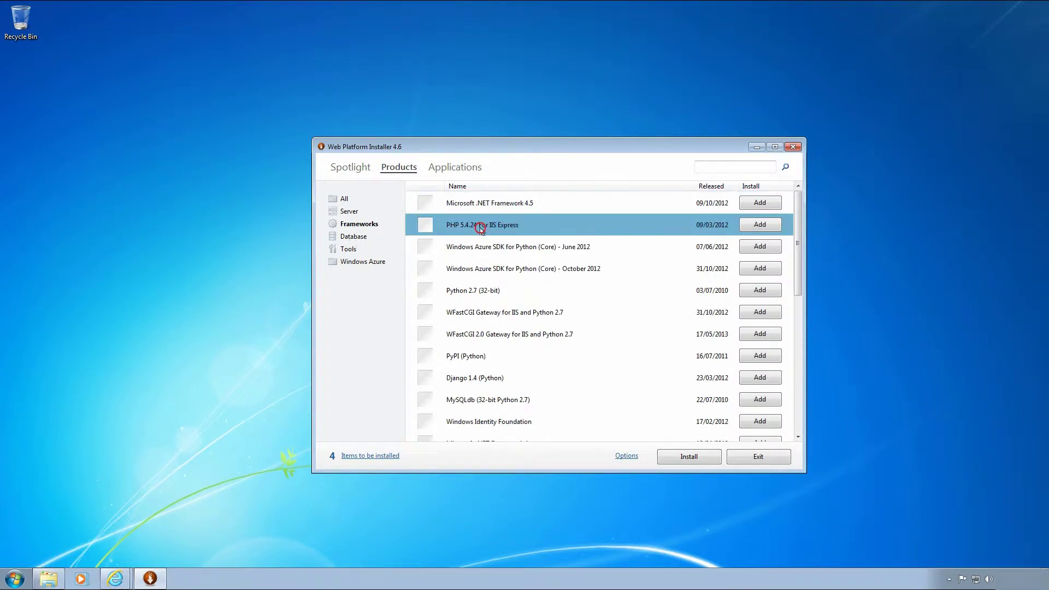
left_click(757, 228)
left_click(750, 227)
Under Database, add MySQL Windows 5.1, bringing the queue to seven items.
left_click(349, 239)
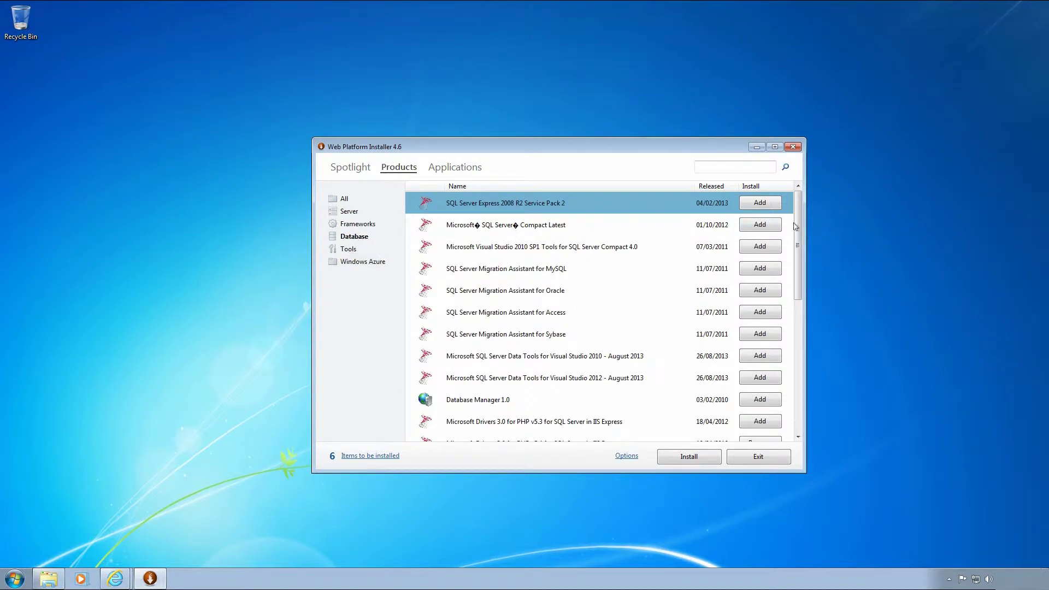
left_click_drag(800, 228, 788, 375)
left_click(494, 403)
left_click(760, 399)
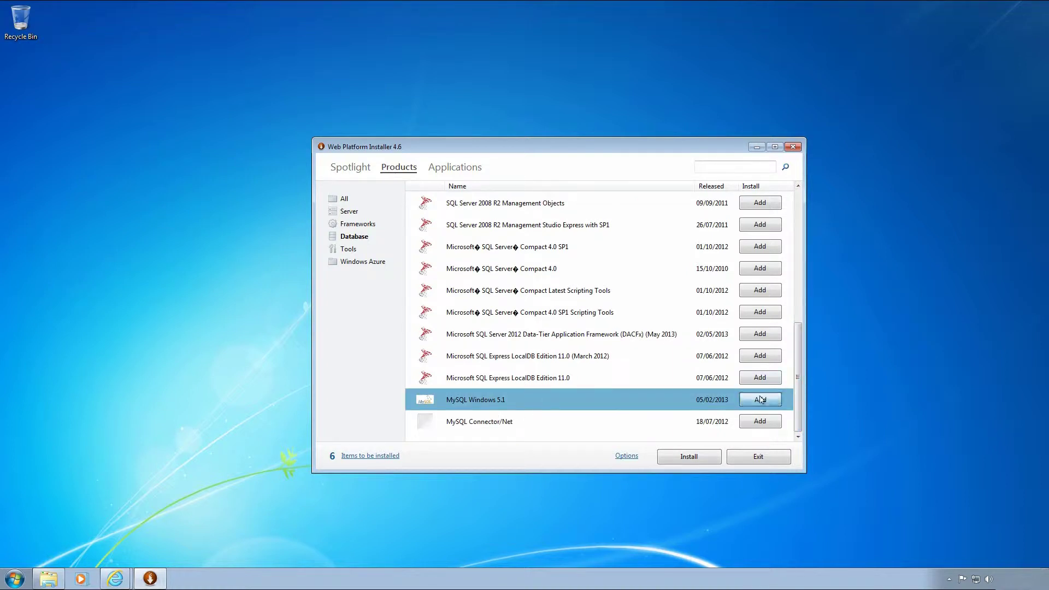
left_click(350, 250)
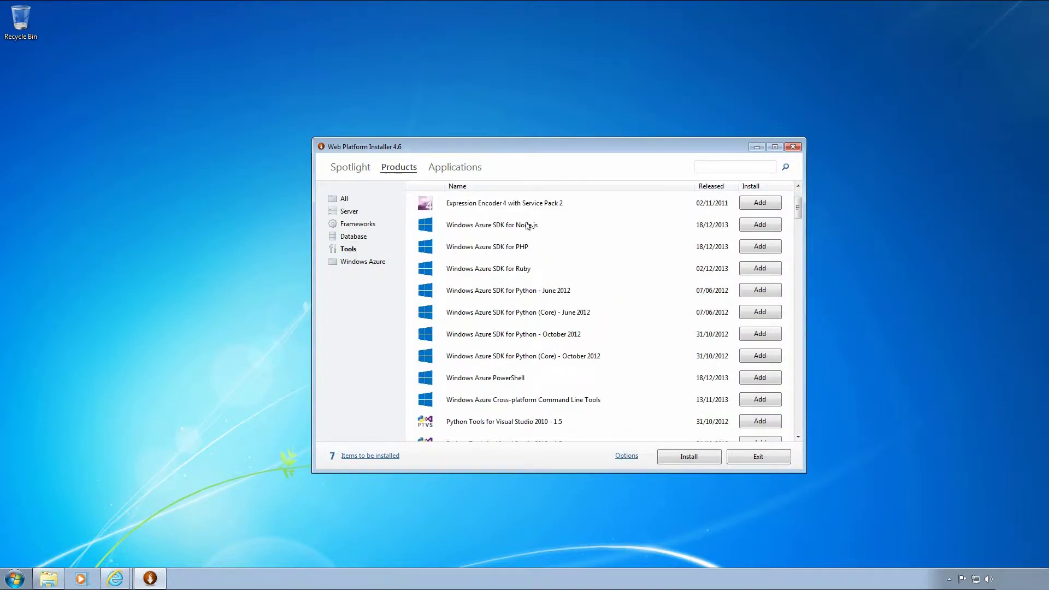
In the Tools list, find PHP Manager for IIS and add it to the queue.
scroll(528, 226, "down", 2)
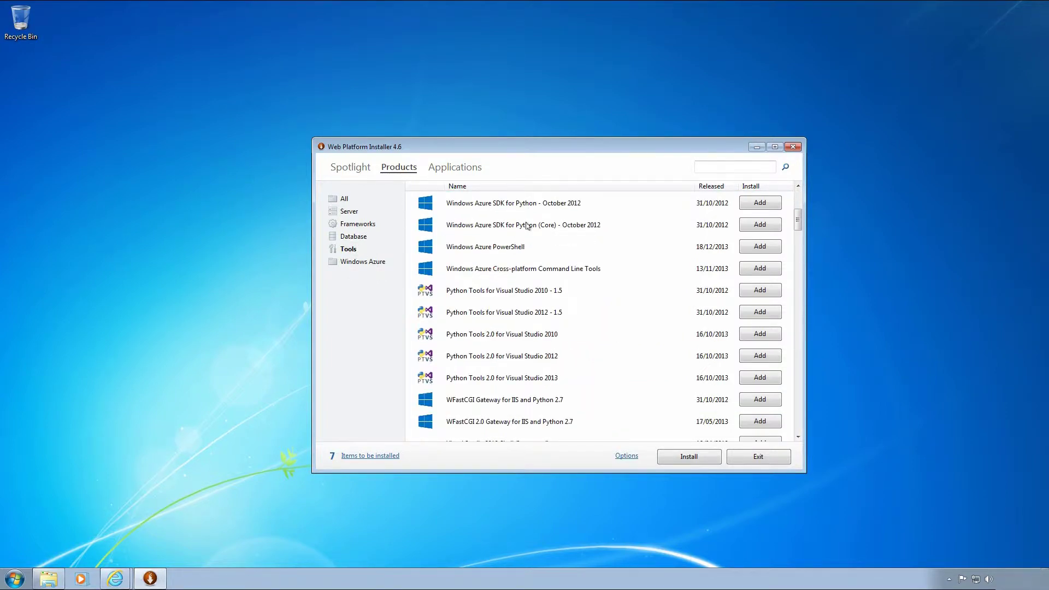
scroll(528, 226, "down", 1)
scroll(532, 231, "down", 2)
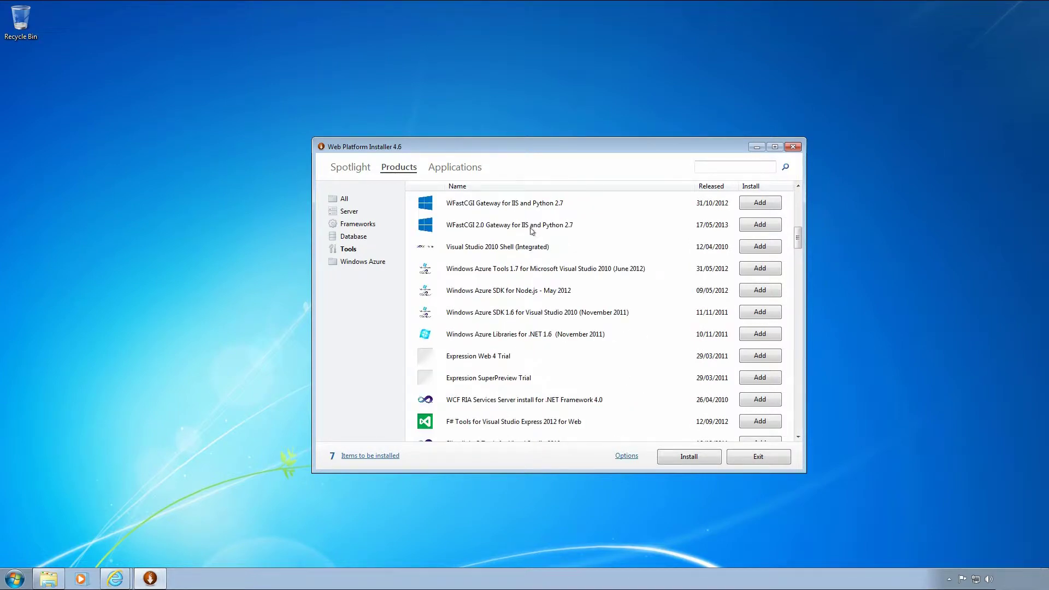
scroll(532, 231, "down", 2)
scroll(532, 232, "down", 6)
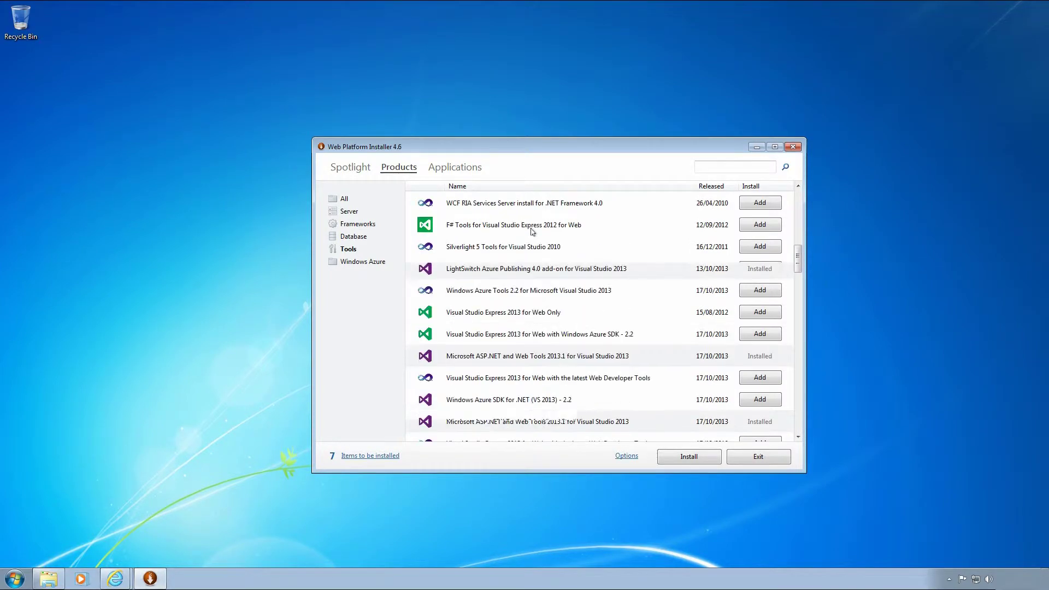
scroll(555, 275, "down", 4)
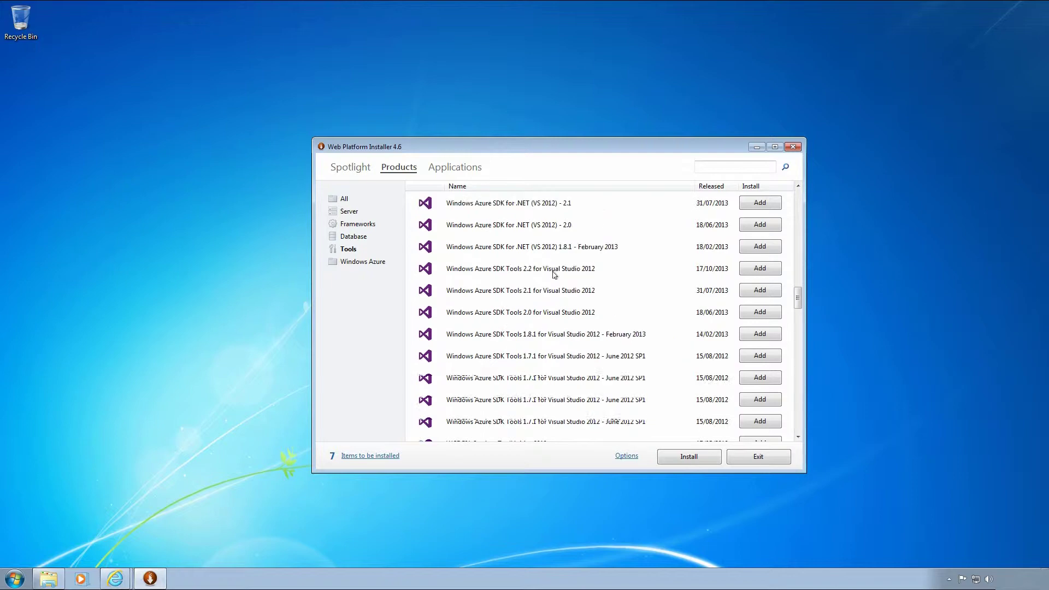
scroll(555, 271, "down", 5)
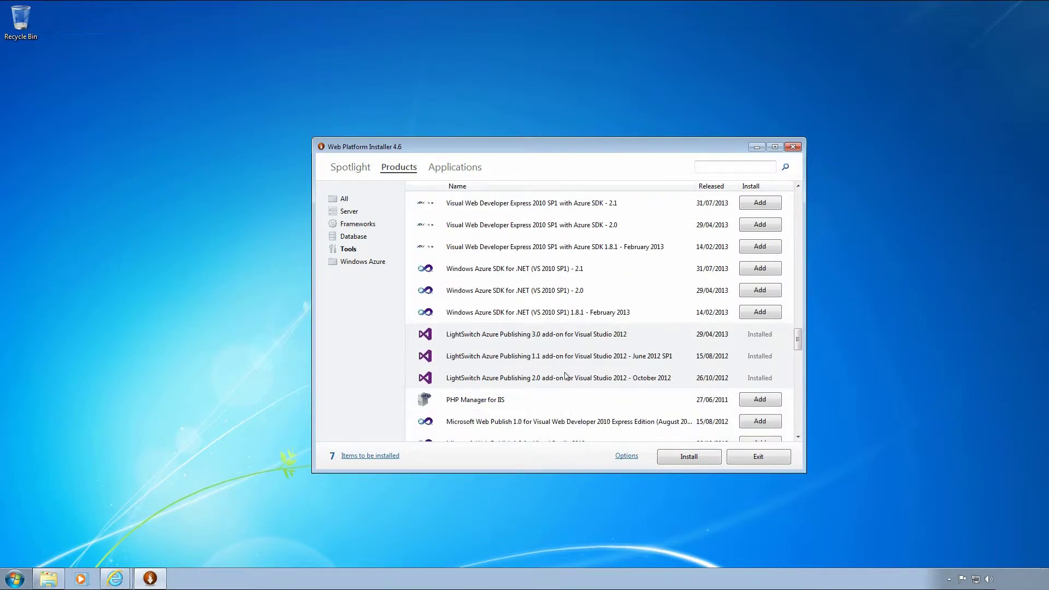
left_click(548, 401)
left_click(755, 403)
Switch the product list to the All category and look through it.
scroll(625, 336, "down", 1)
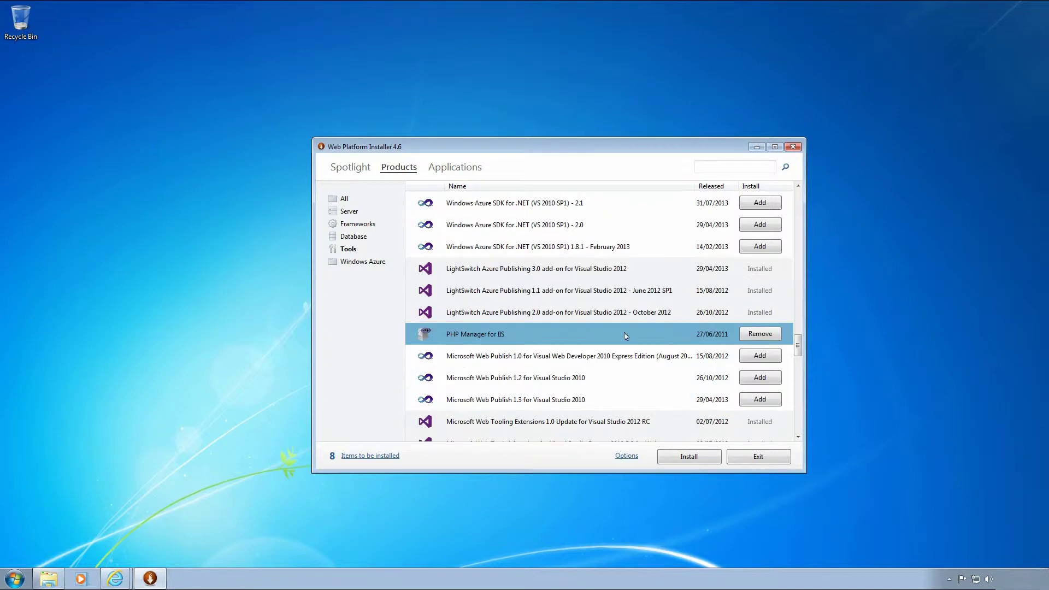
left_click(348, 199)
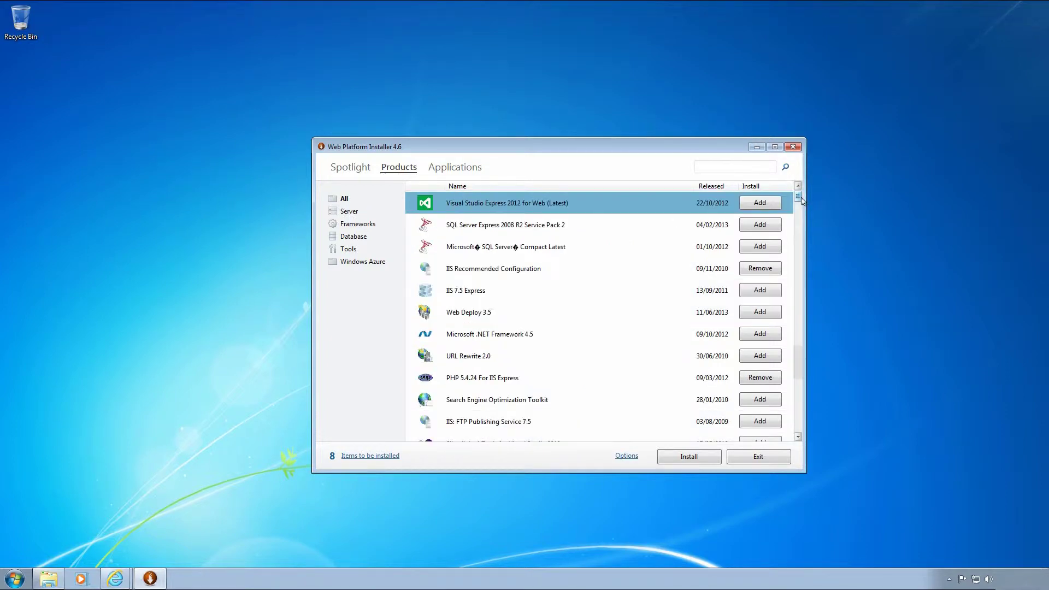
left_click_drag(798, 195, 799, 198)
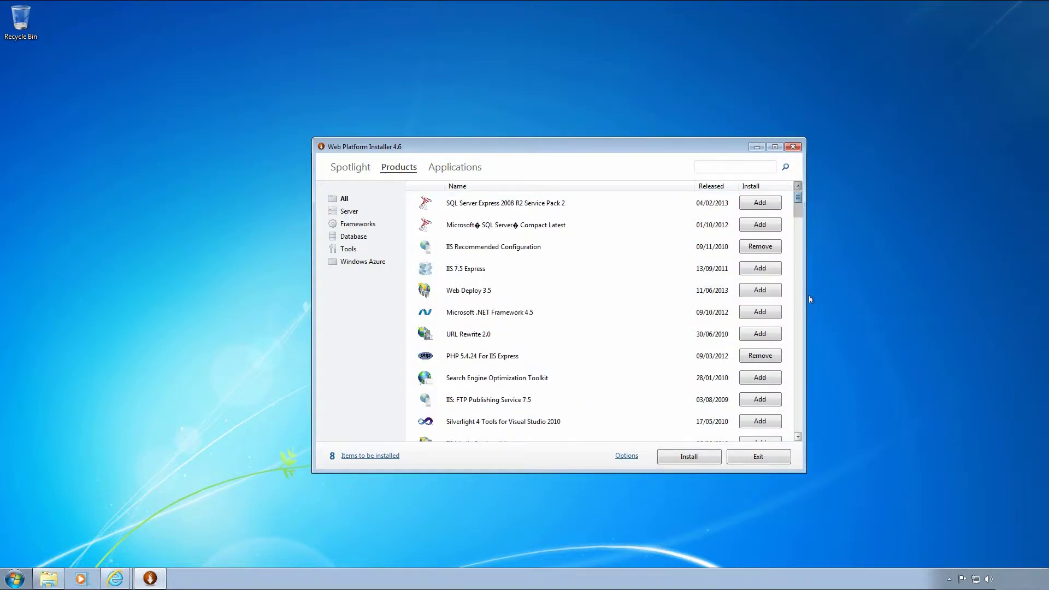
left_click(798, 437)
left_click_drag(796, 438, 797, 439)
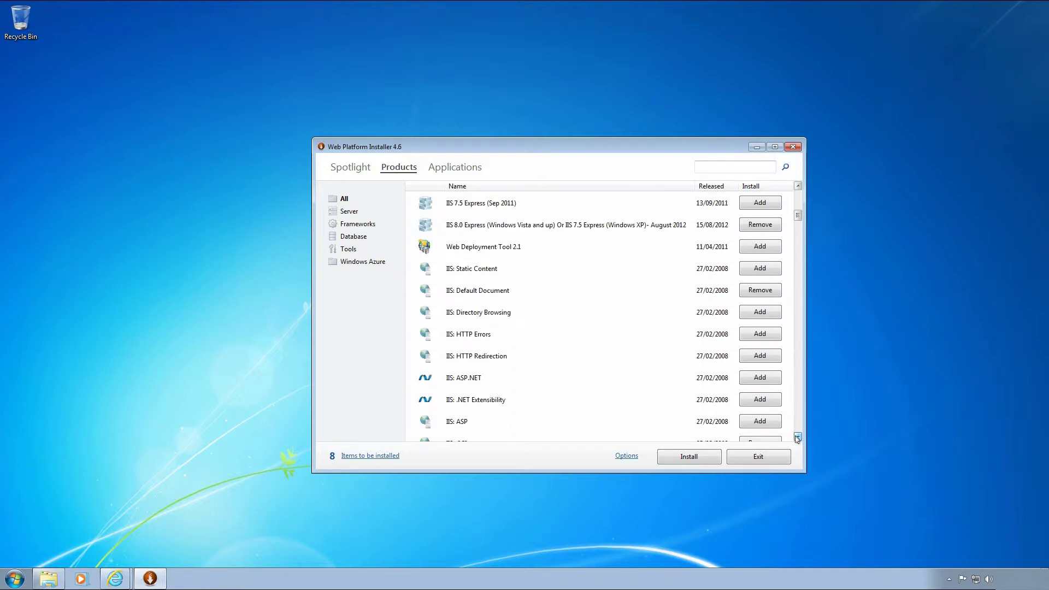
Review the full All products list for the eight queued items.
left_click(797, 438)
left_click(797, 437)
left_click(797, 438)
left_click(797, 438)
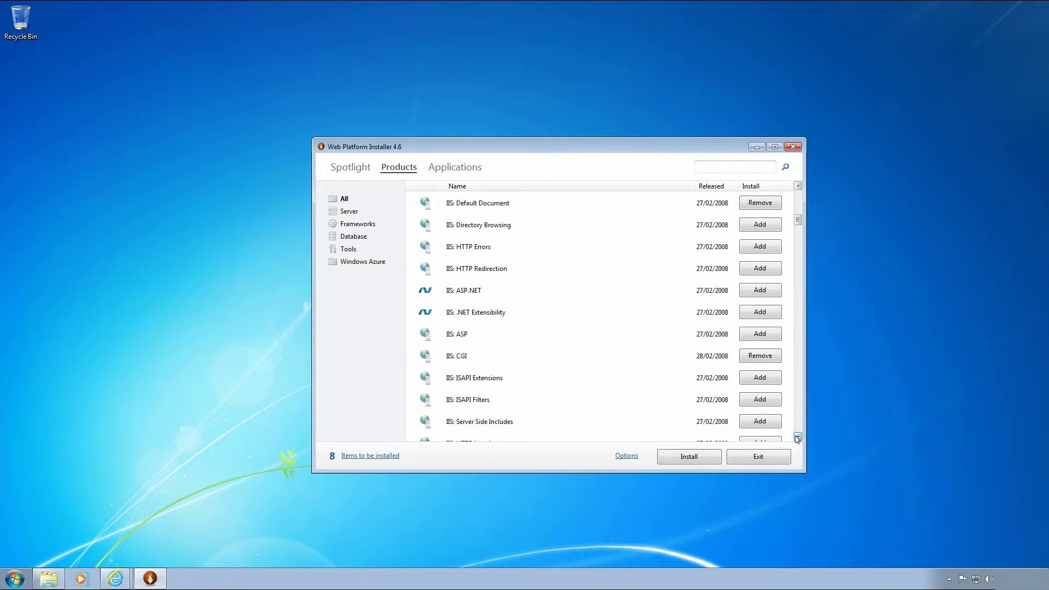
left_click(797, 438)
left_click(797, 439)
left_click_drag(797, 438, 797, 439)
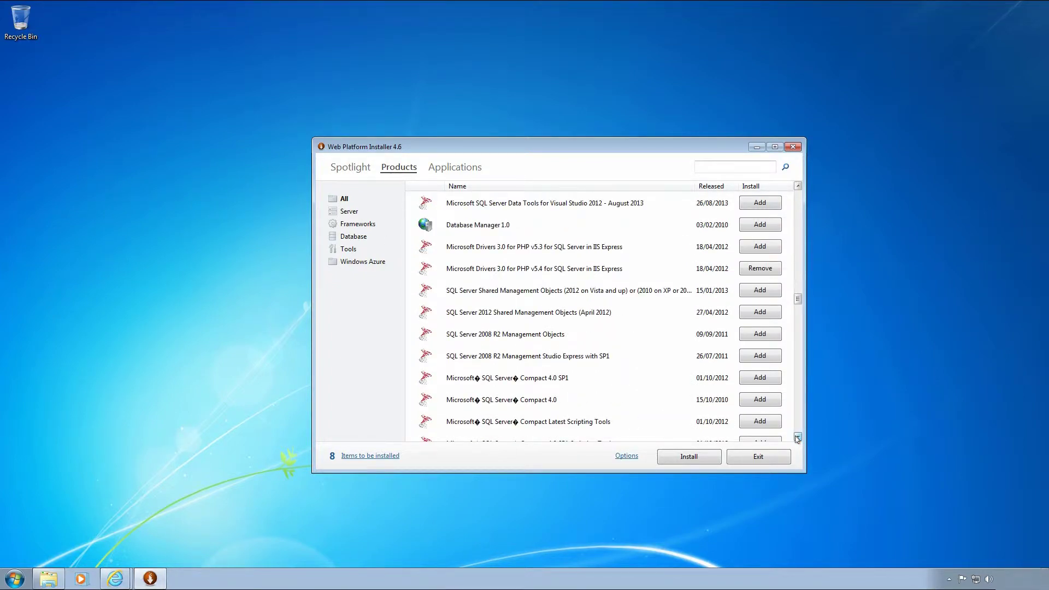
left_click_drag(797, 438, 797, 438)
From the Applications list, start installing the eight queued items and reach the MySQL password prompt.
left_click(435, 171)
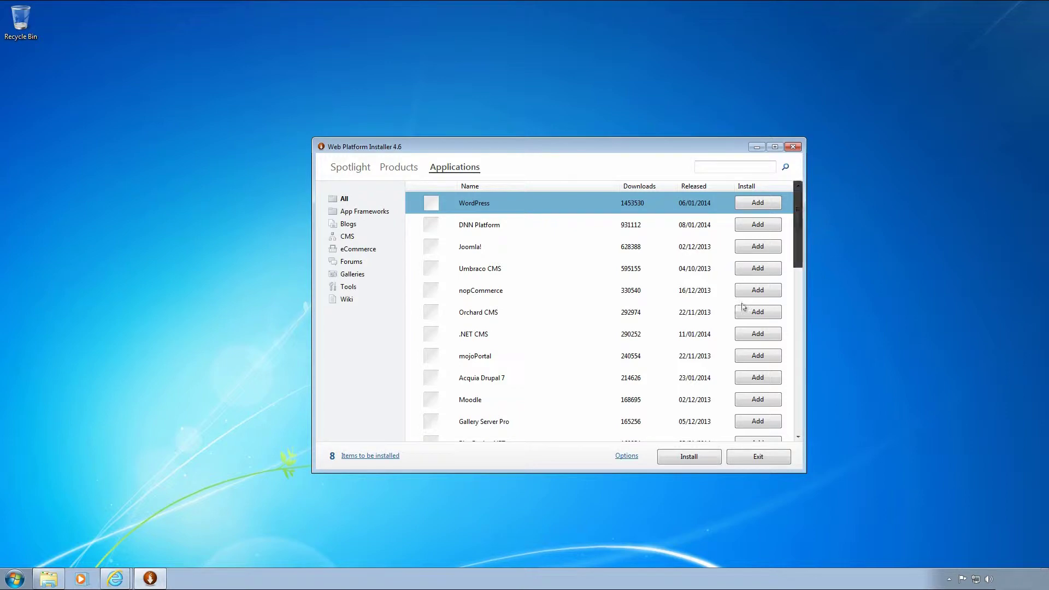
left_click_drag(798, 209, 754, 454)
left_click(704, 457)
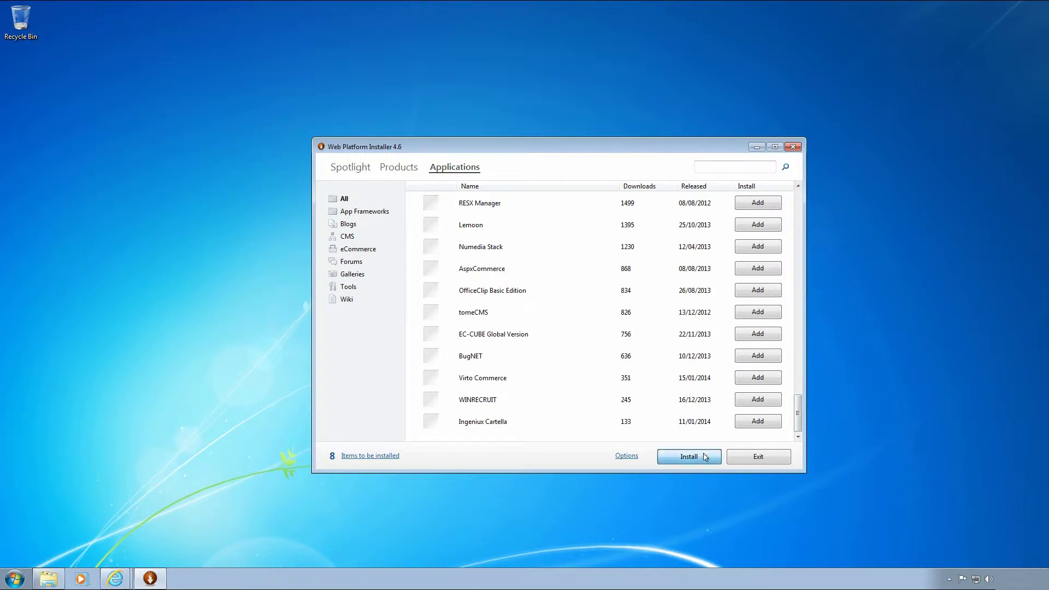
left_click(500, 291)
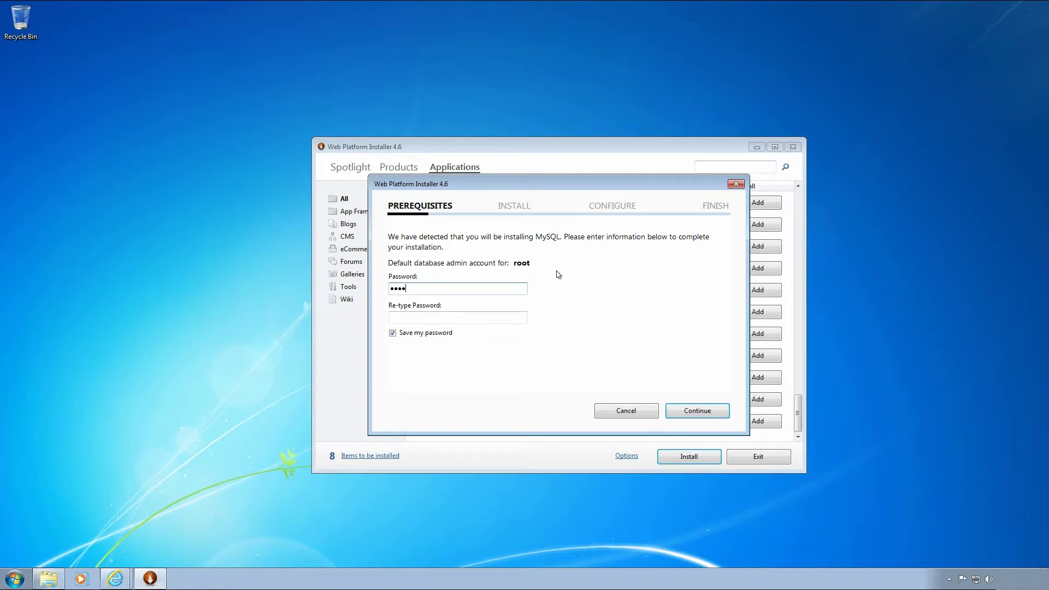
Enter and confirm the MySQL root password, continue, and accept the license terms.
key("Tab")
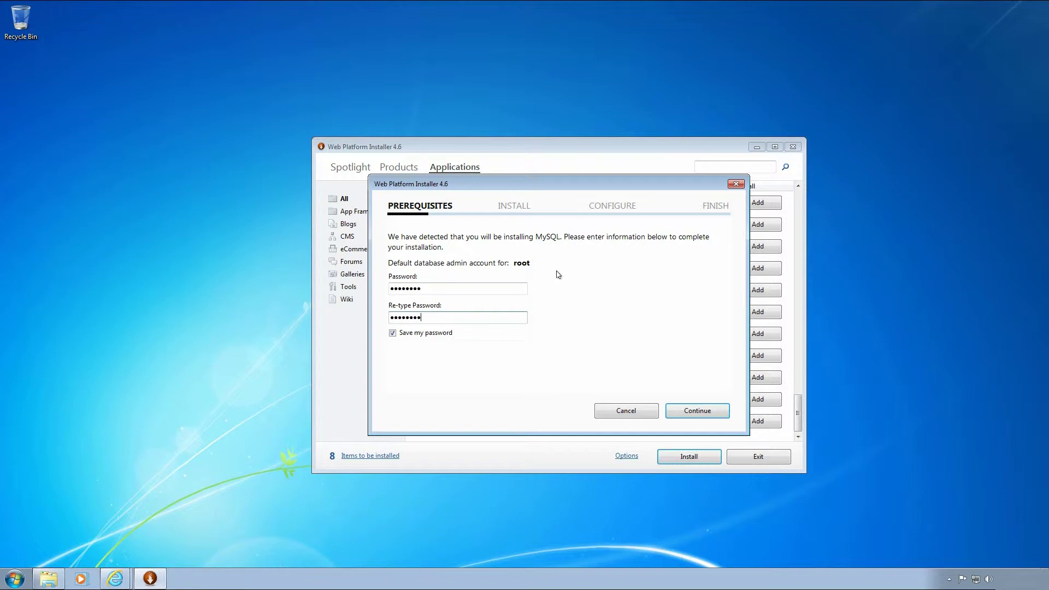
left_click(692, 410)
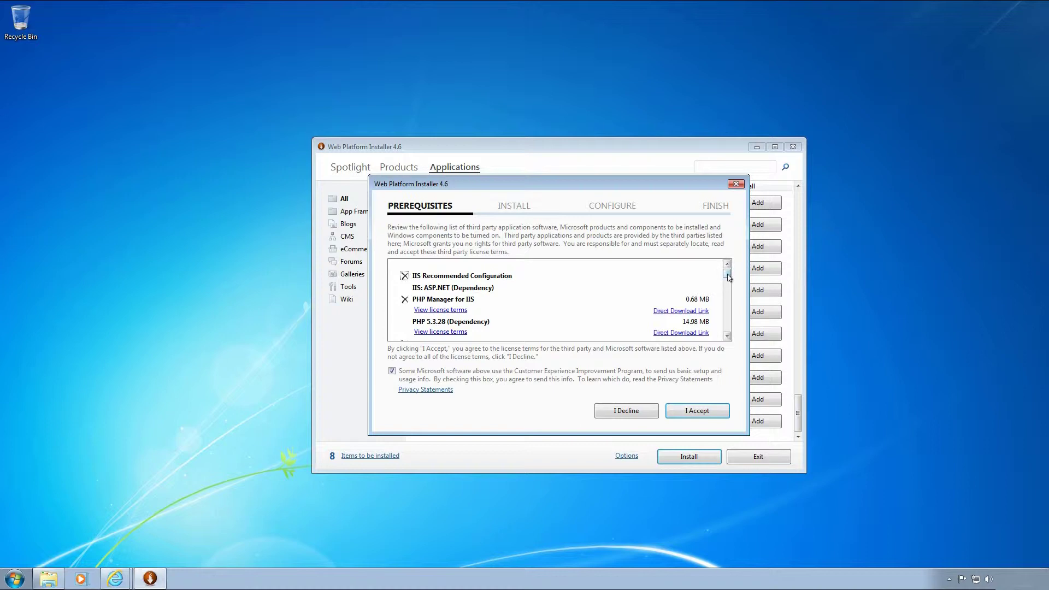
left_click(695, 417)
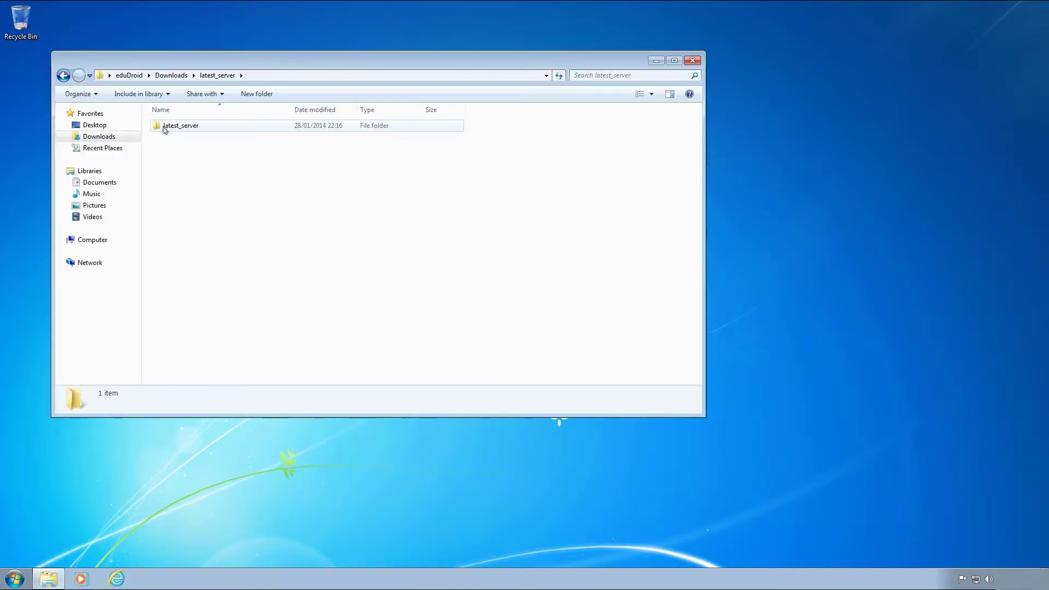
Cut the eduDroid folder from the Downloads latest_server folder.
double_click(165, 129)
right_click(164, 128)
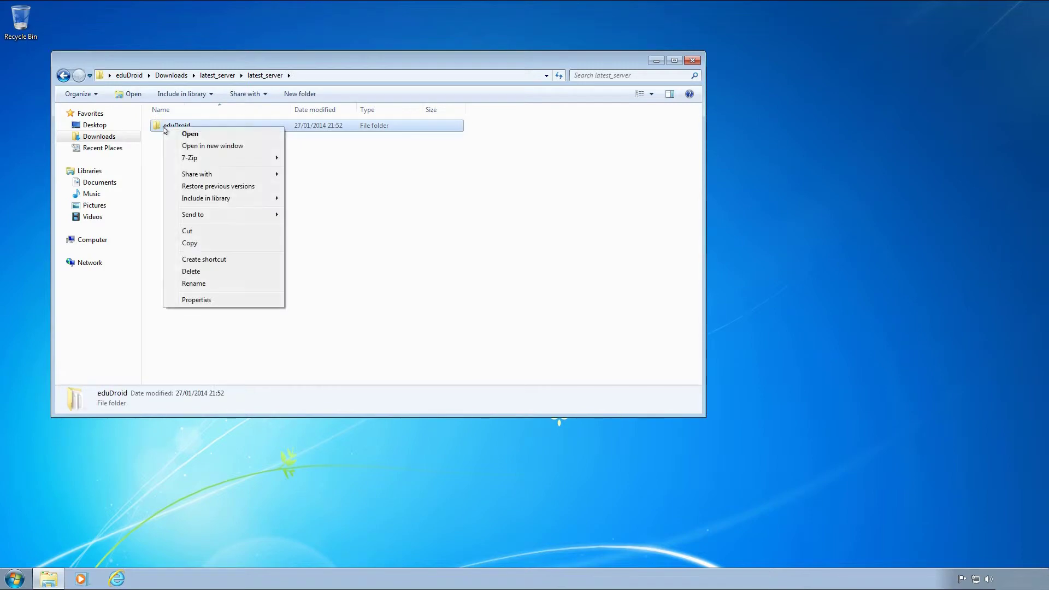
left_click(187, 231)
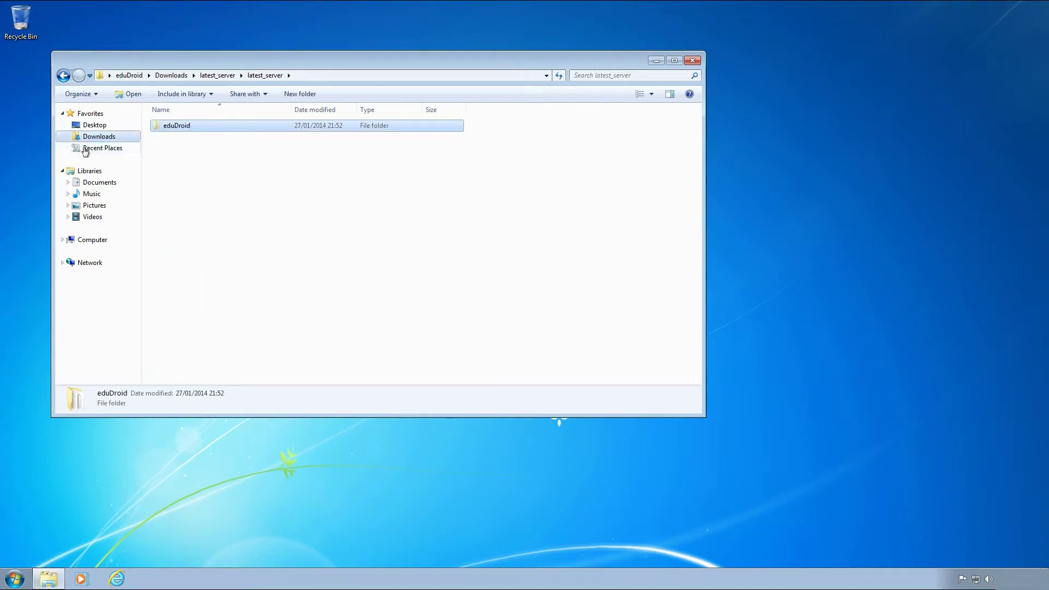
Paste eduDroid into C:\inetpub\wwwroot and open the moved folder.
left_click(70, 241)
double_click(180, 133)
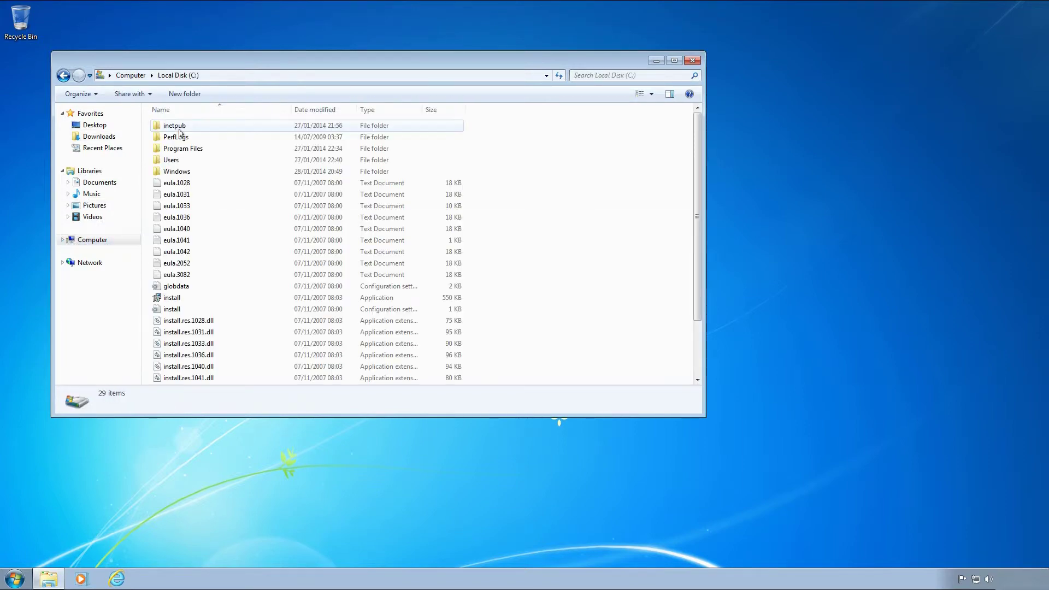
double_click(180, 129)
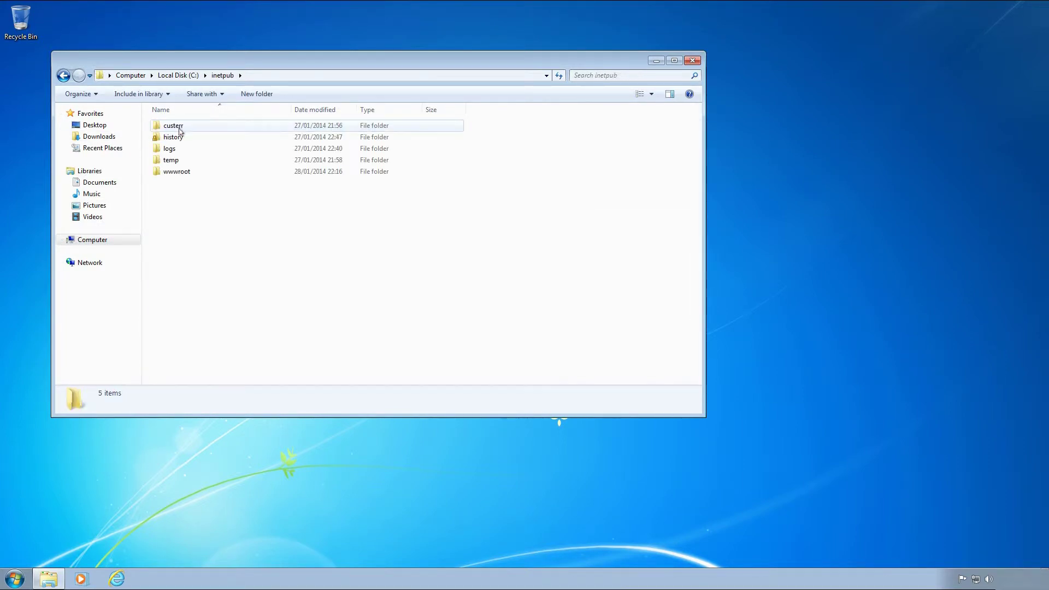
double_click(183, 173)
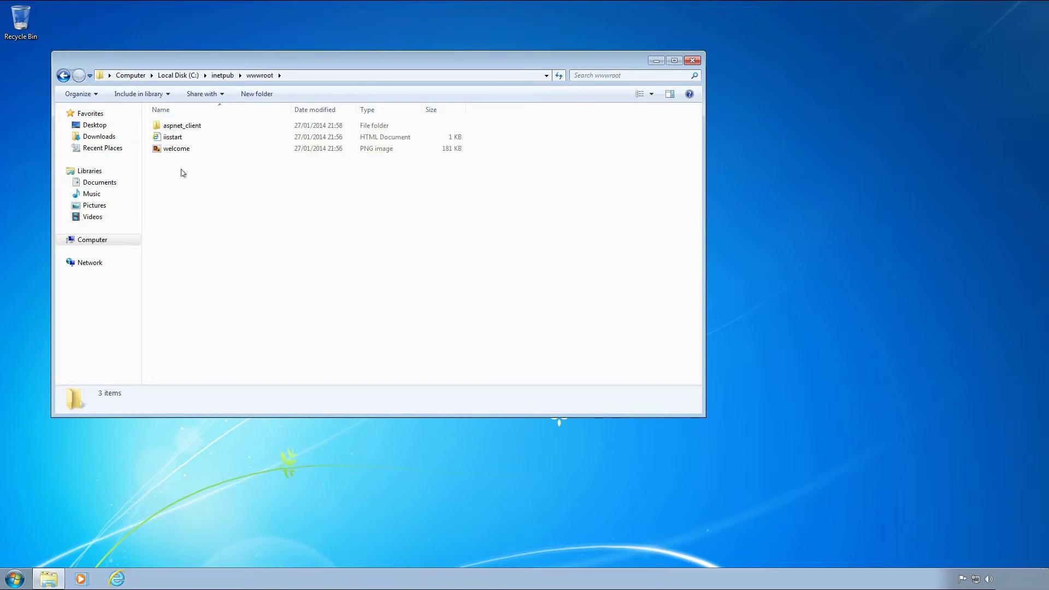
right_click(181, 170)
left_click(197, 246)
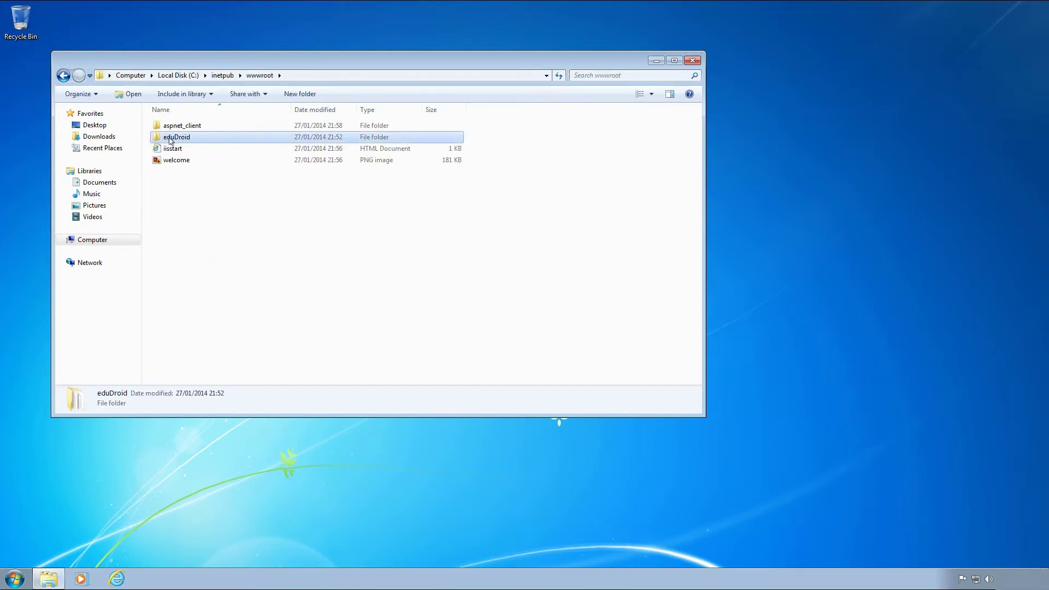
double_click(175, 137)
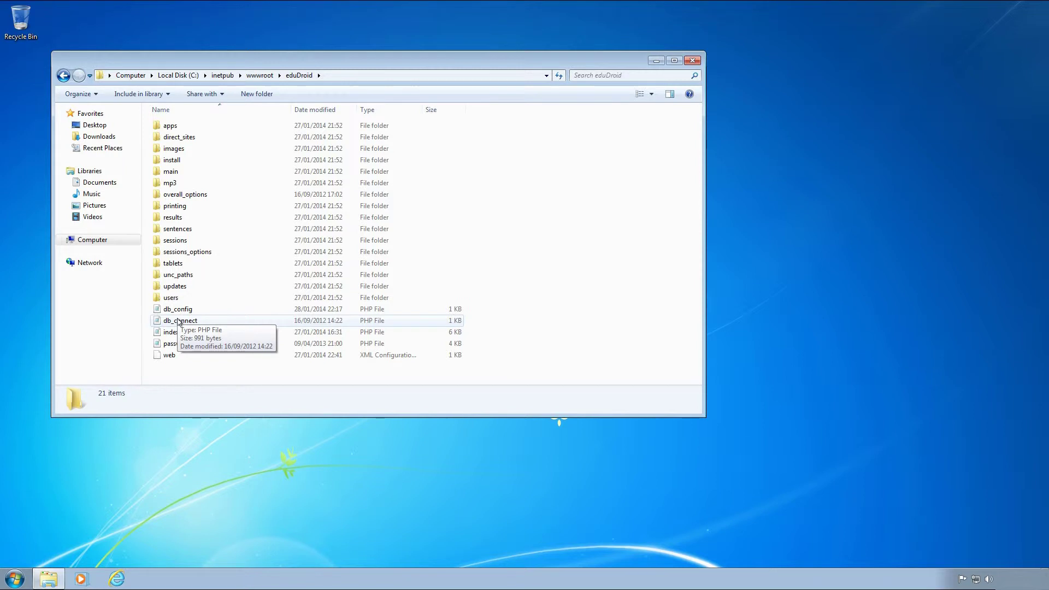
Replace the YOUR PASSWORD placeholder in db_config with the database password, save, and close Notepad.
double_click(176, 308)
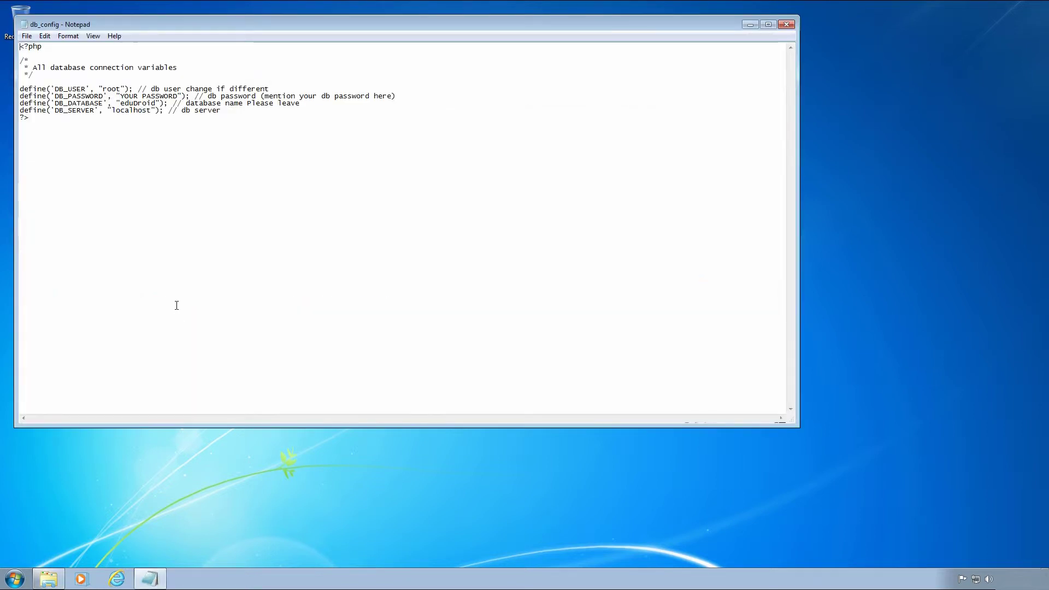
left_click_drag(120, 96, 176, 96)
type("eduDroid")
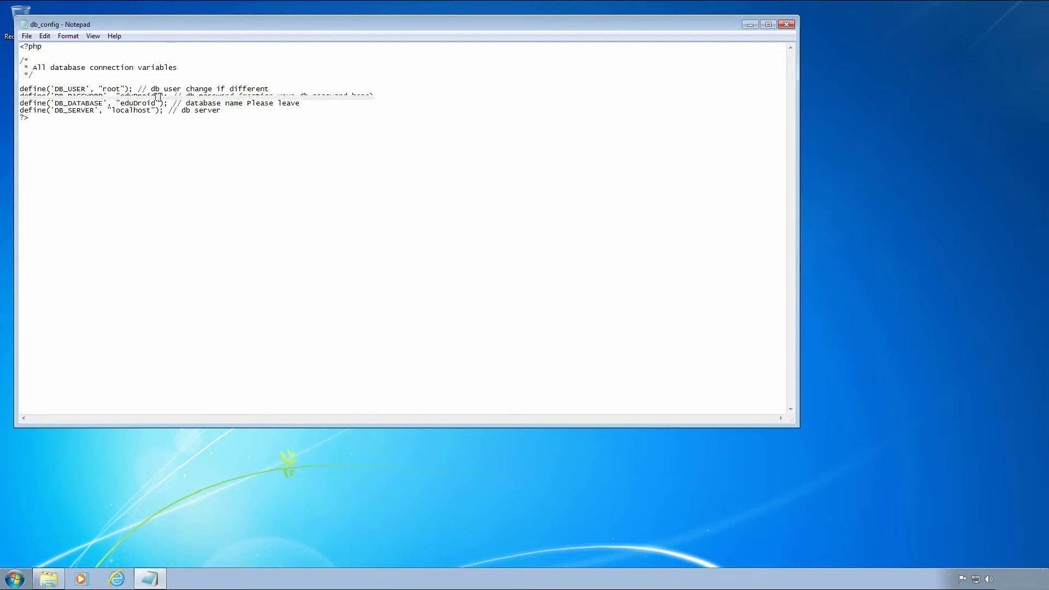
left_click(26, 36)
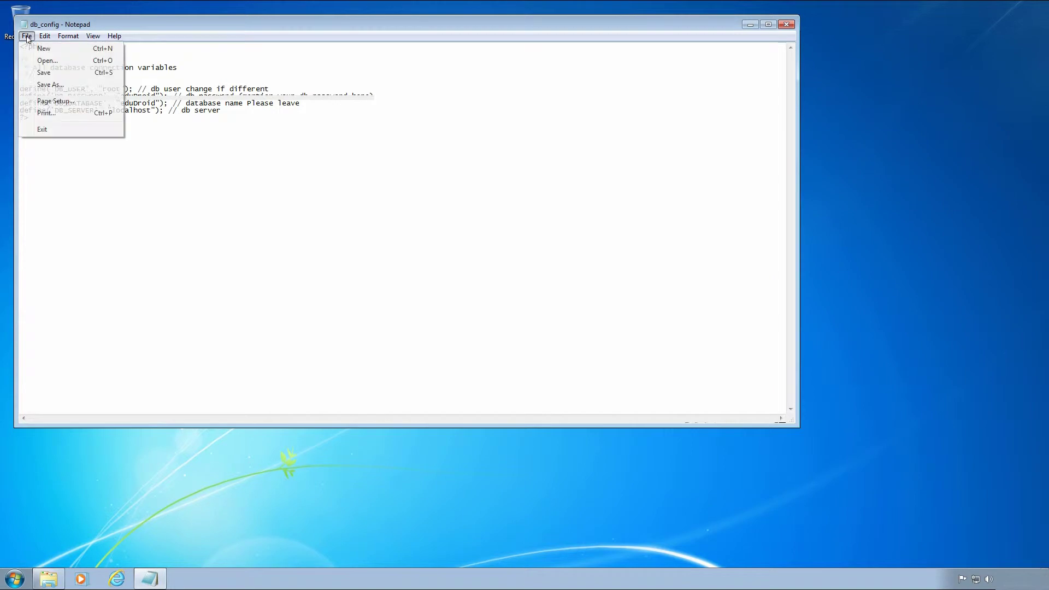
left_click(52, 72)
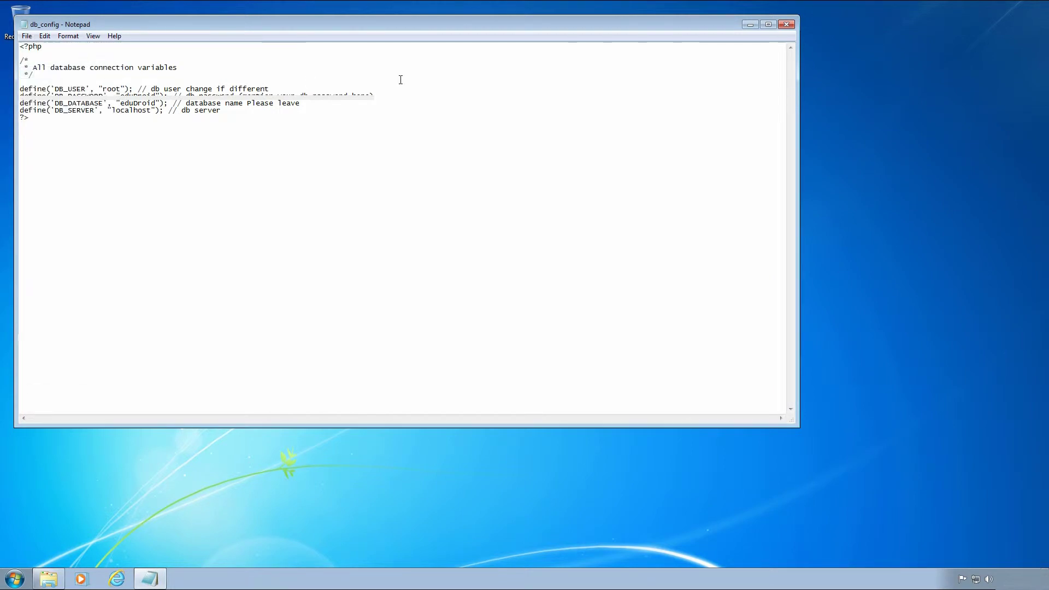
left_click(793, 26)
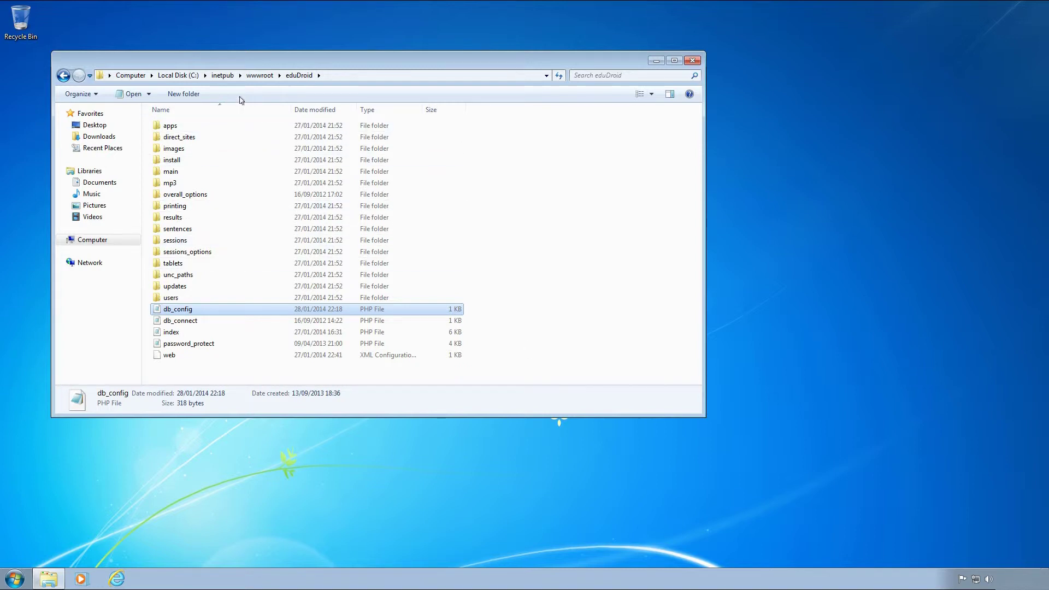
Launch Internet Information Services (IIS) Manager from the Start menu's Administrative Tools.
left_click(223, 76)
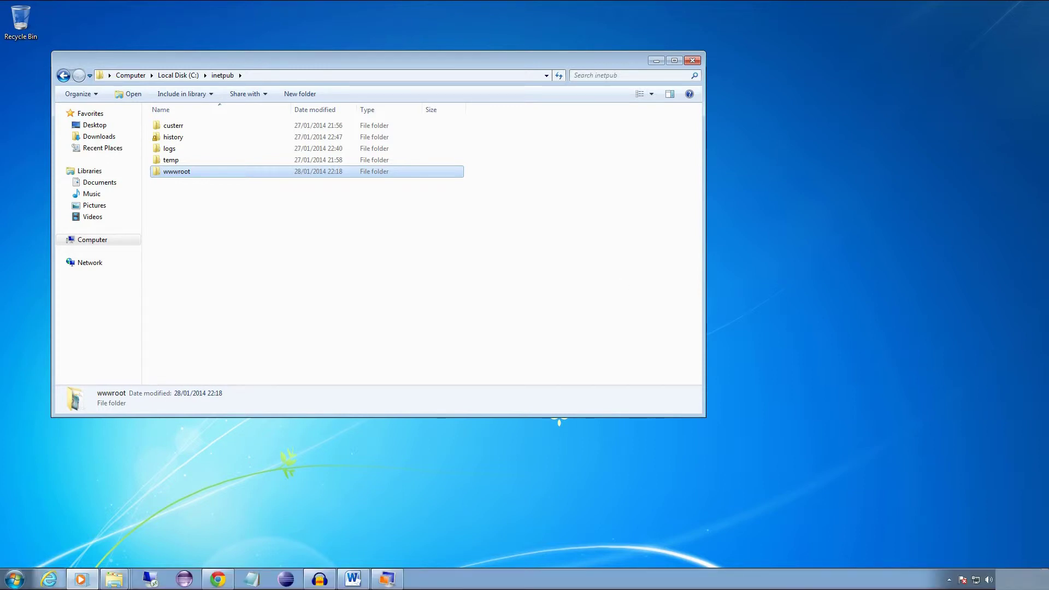
left_click(22, 580)
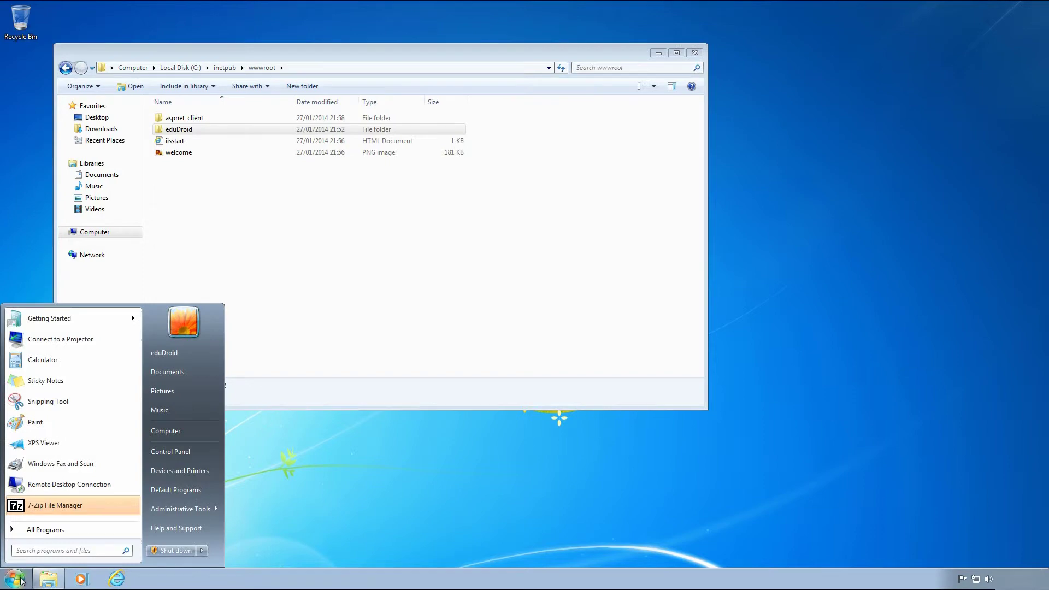
mouse_move(167, 512)
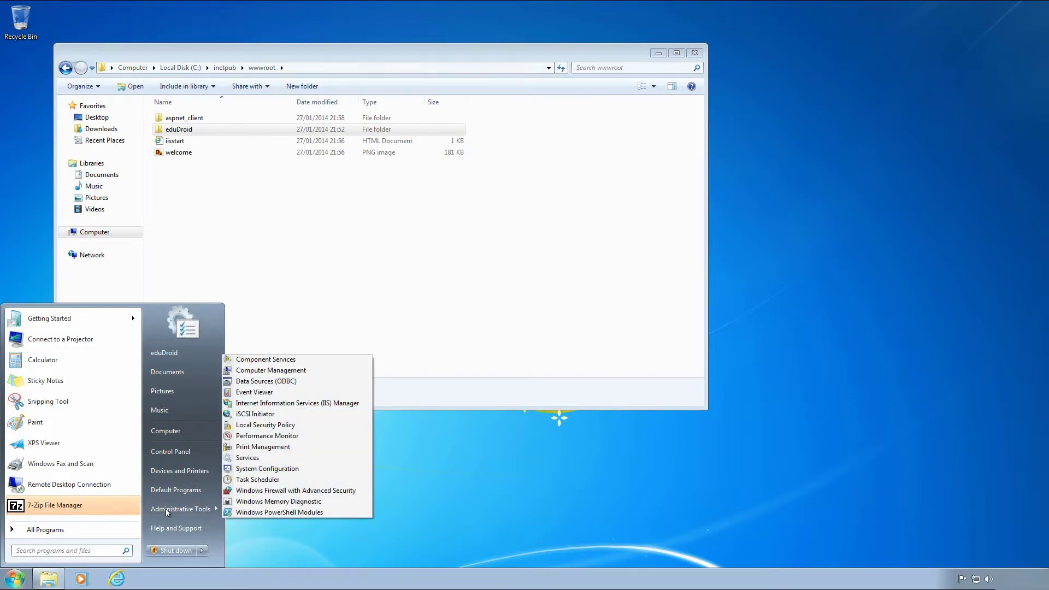
left_click(300, 407)
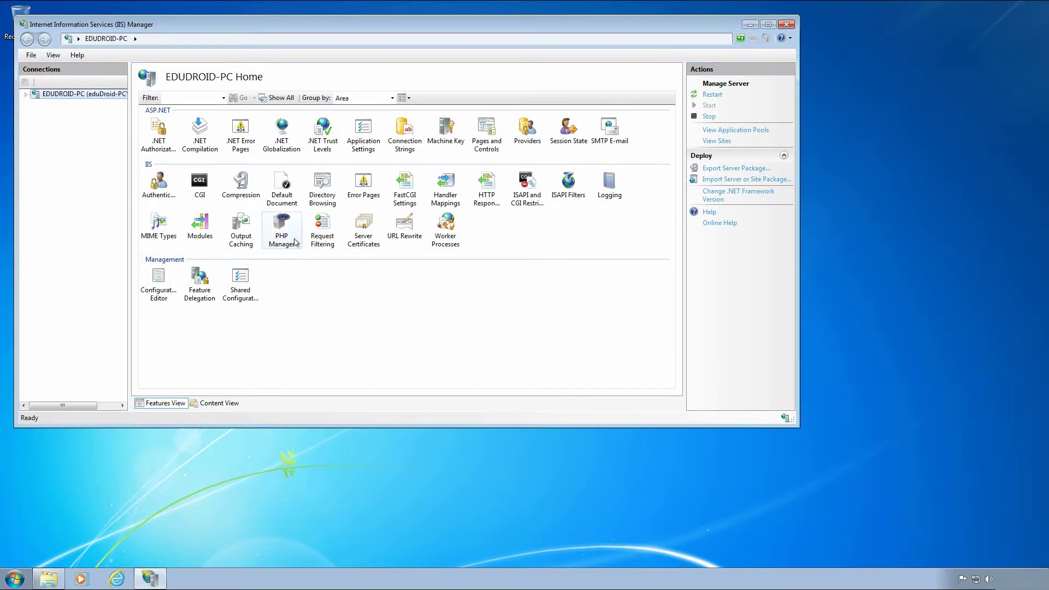
Move index.php to the top of the server's Default Document list.
double_click(272, 198)
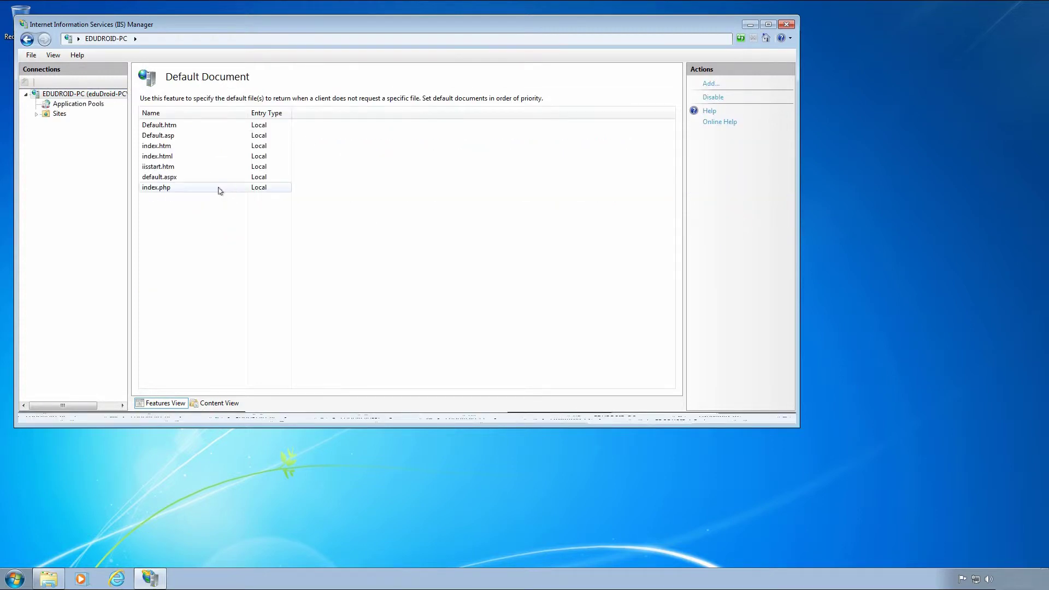
left_click(219, 188)
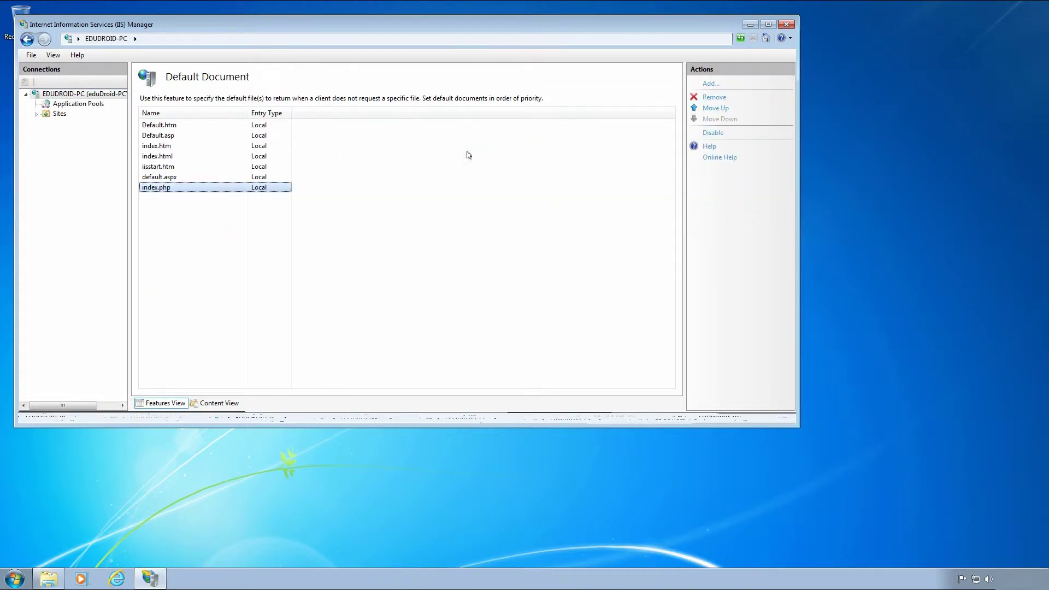
left_click(716, 110)
left_click(717, 109)
left_click(717, 109)
left_click(717, 109)
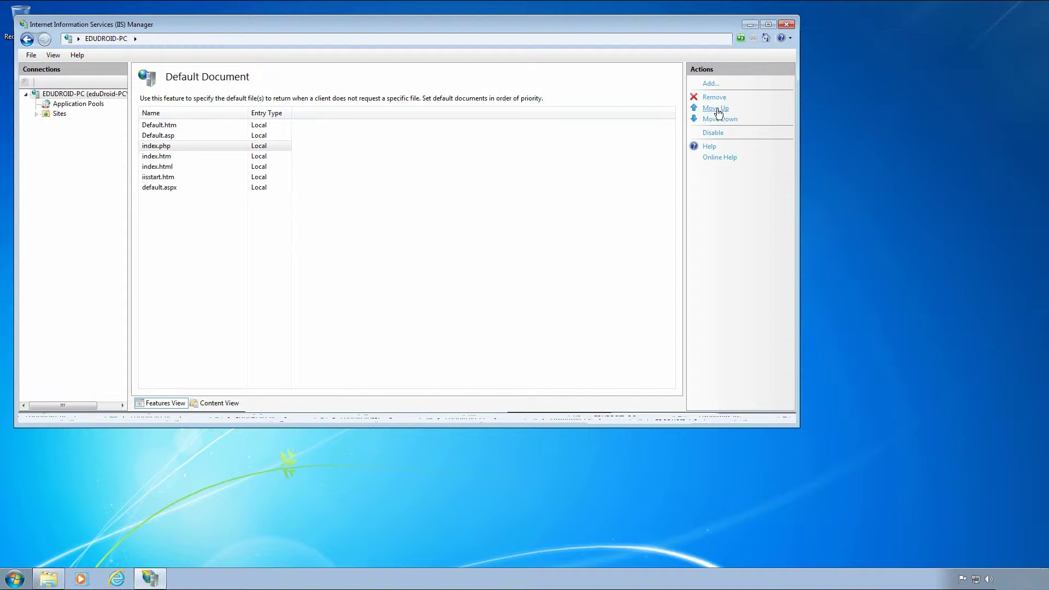
left_click(716, 109)
left_click(717, 109)
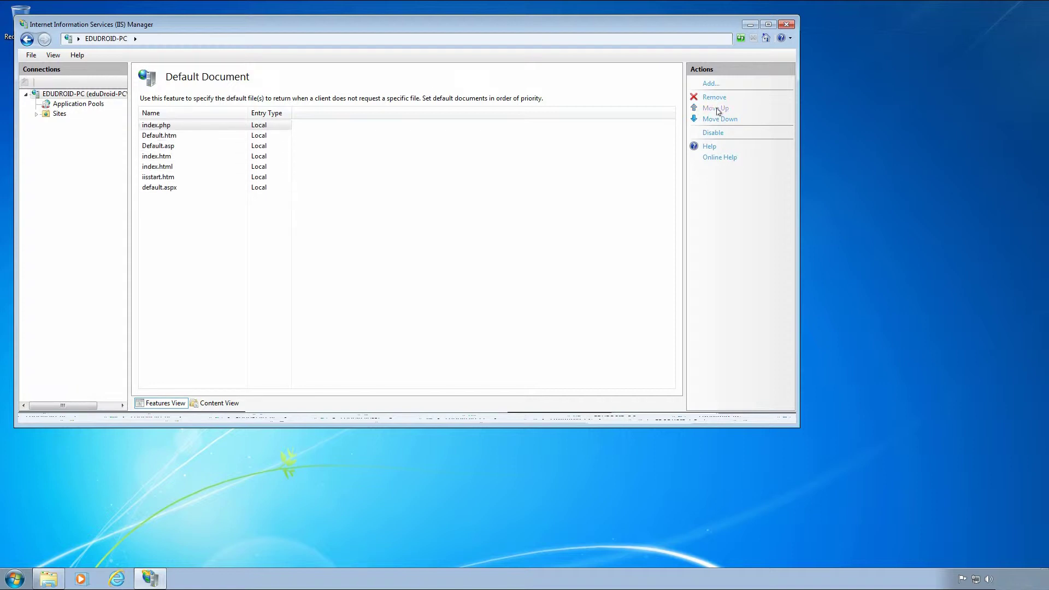
left_click(86, 96)
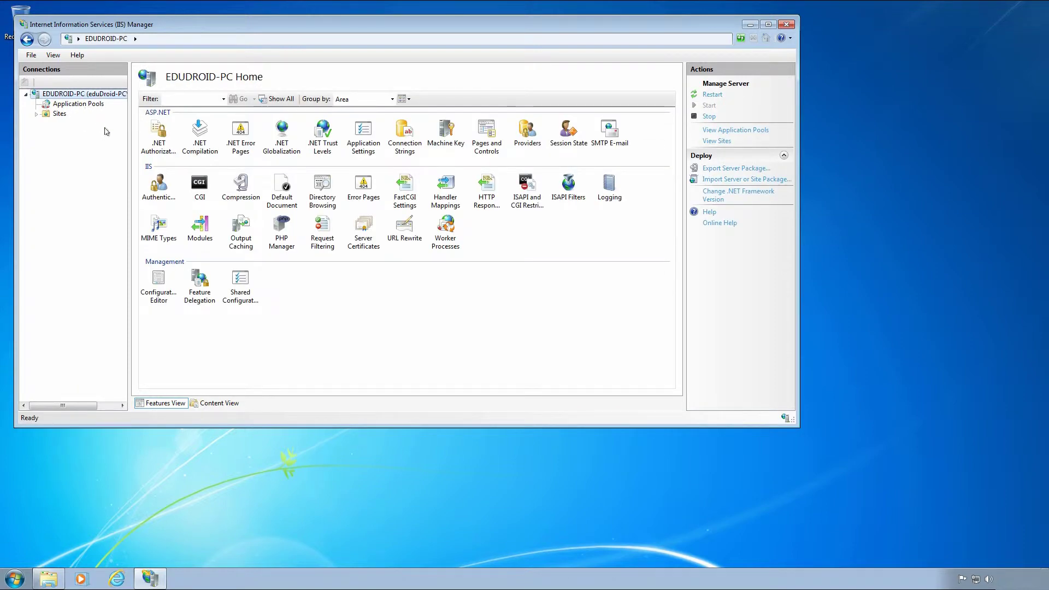
Open php.ini in Notepad from IIS Manager's PHP Manager.
left_click(295, 232)
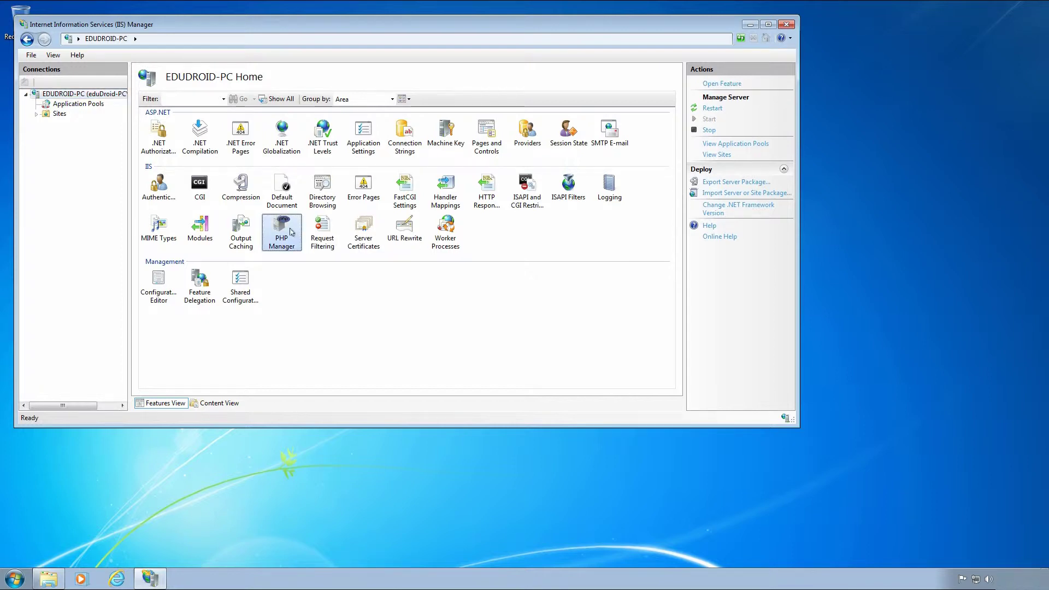
double_click(291, 231)
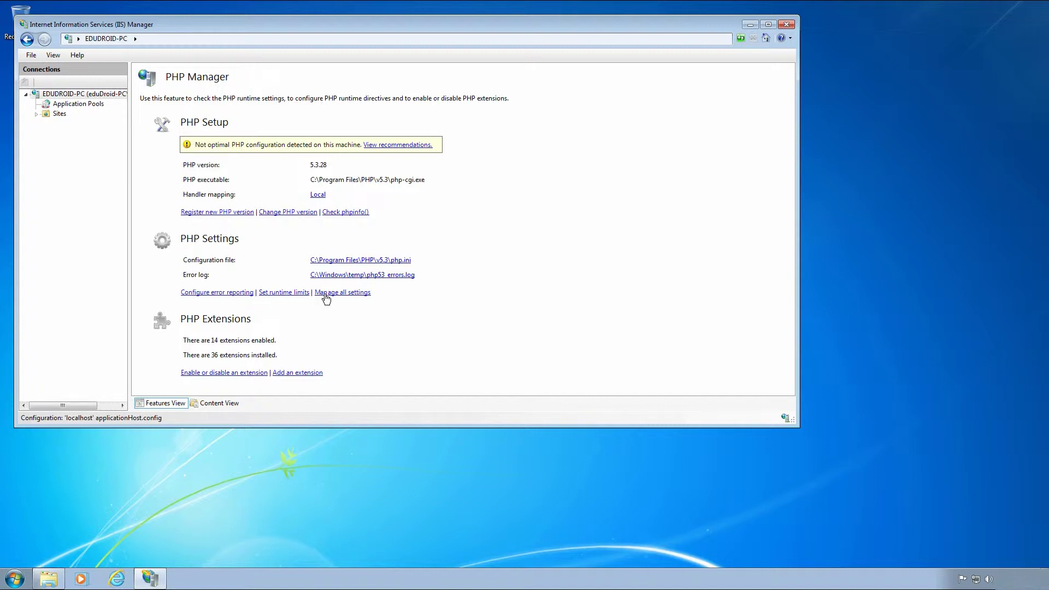
left_click(328, 260)
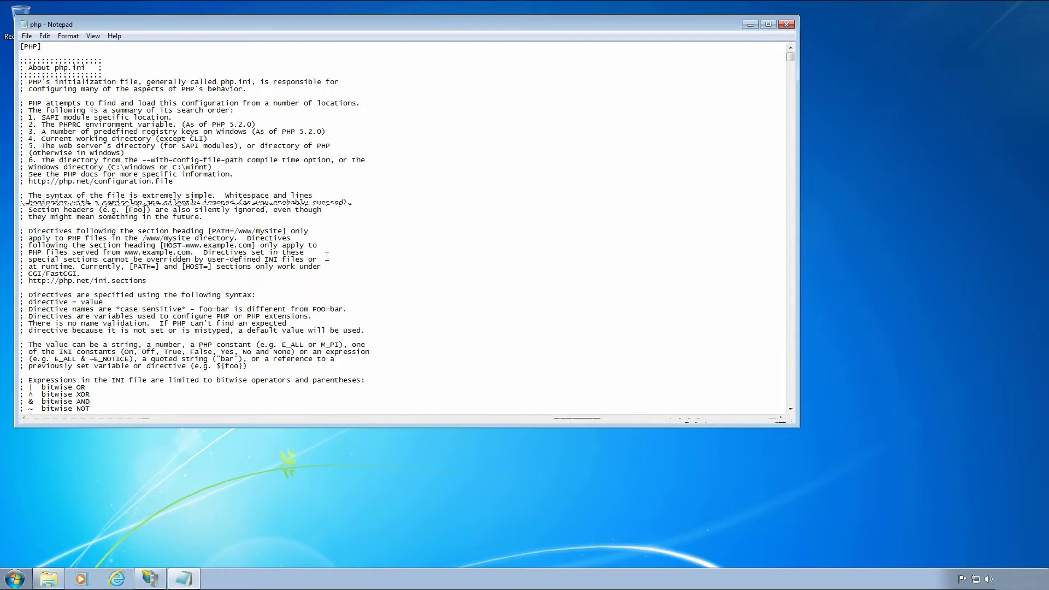
scroll(327, 256, "down", 8)
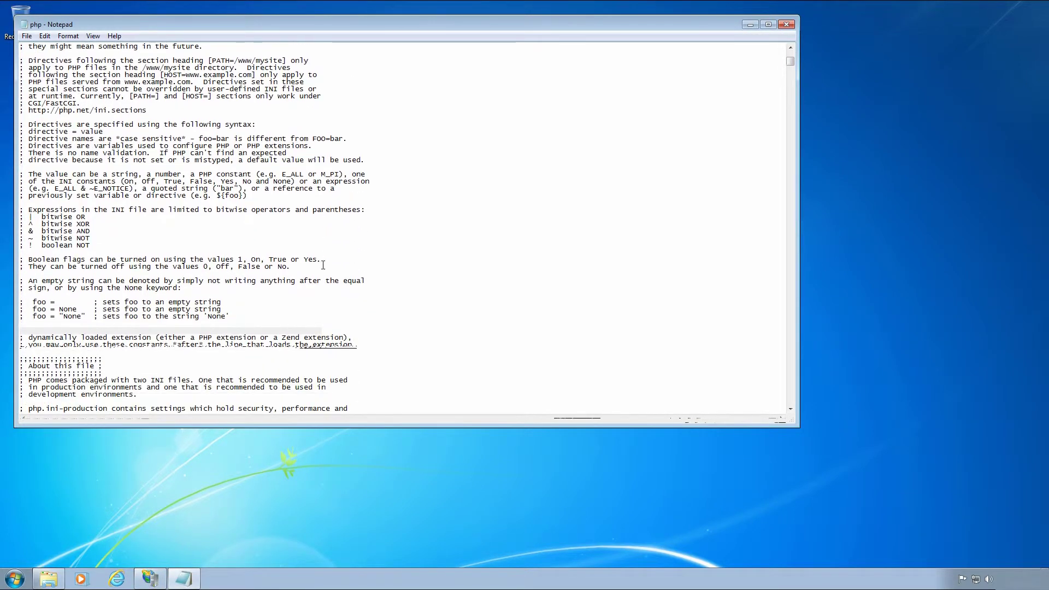
Search php.ini for 'max' until reaching the post_max_size = 8M line.
key("ctrl+f")
type("max")
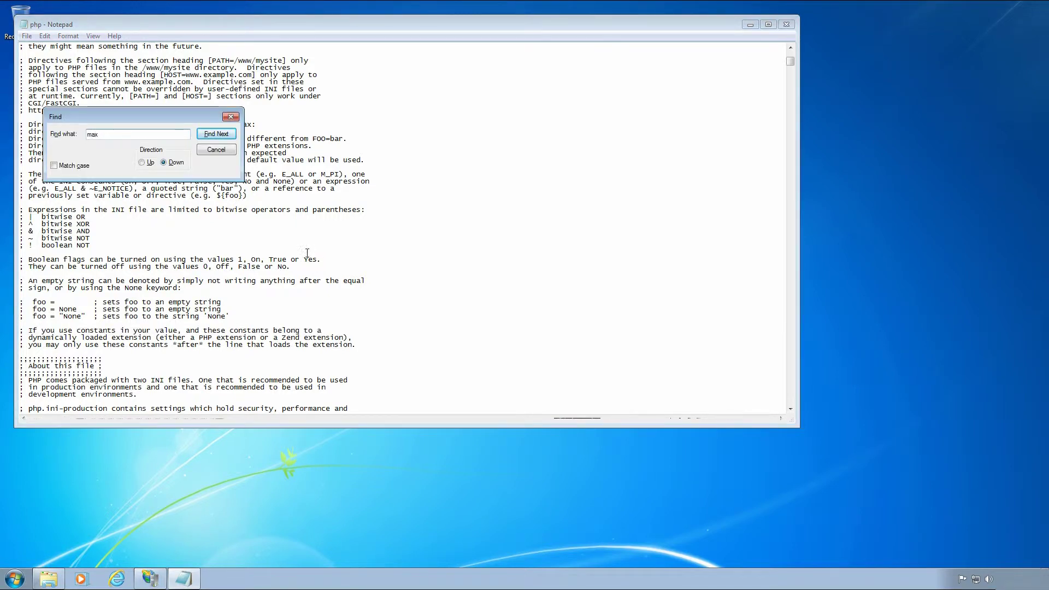
left_click(224, 137)
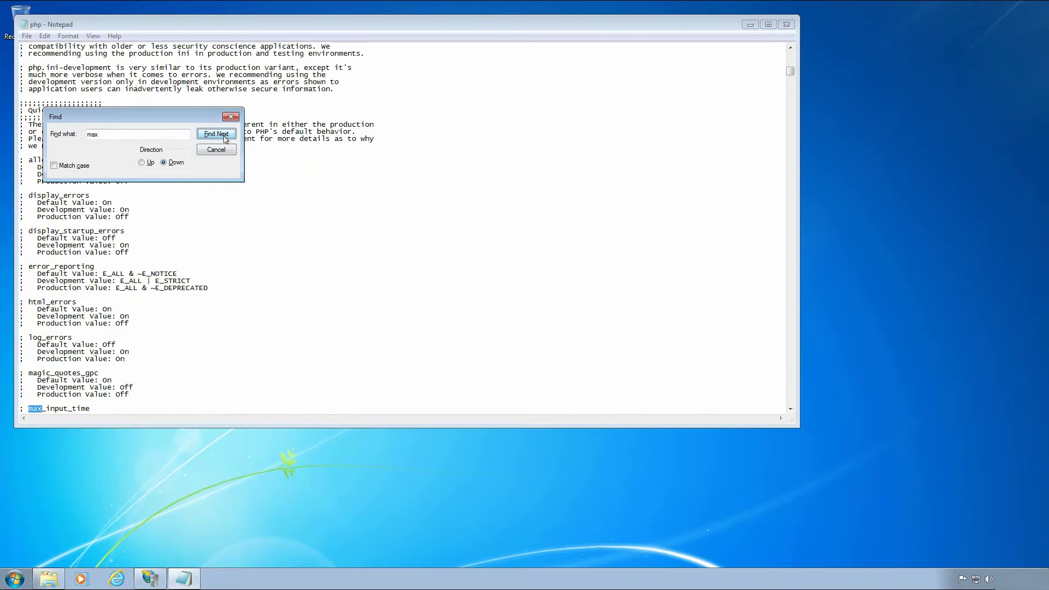
left_click(225, 137)
left_click(226, 138)
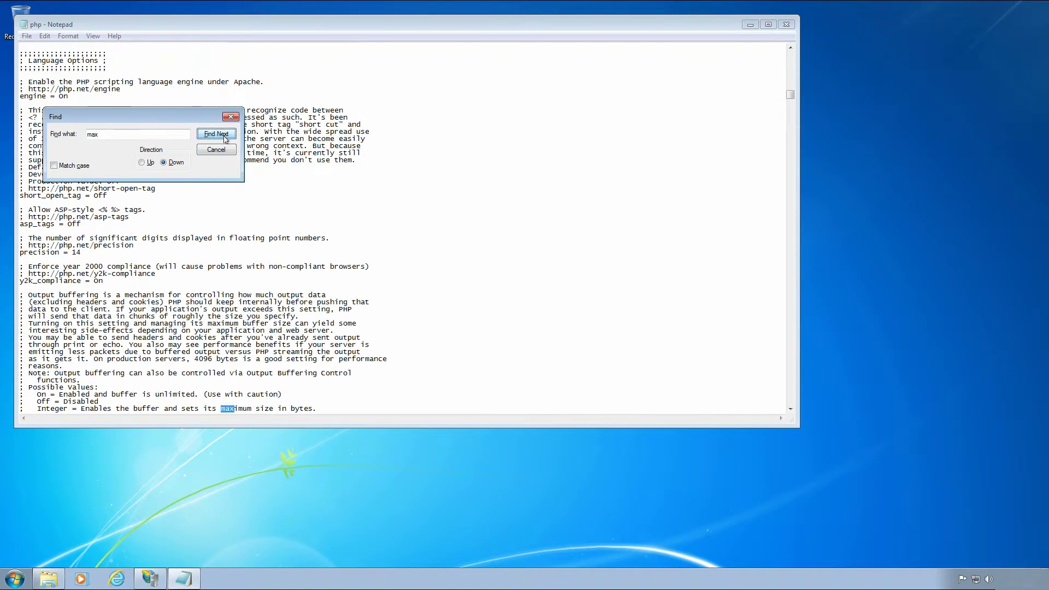
left_click(224, 138)
left_click(225, 137)
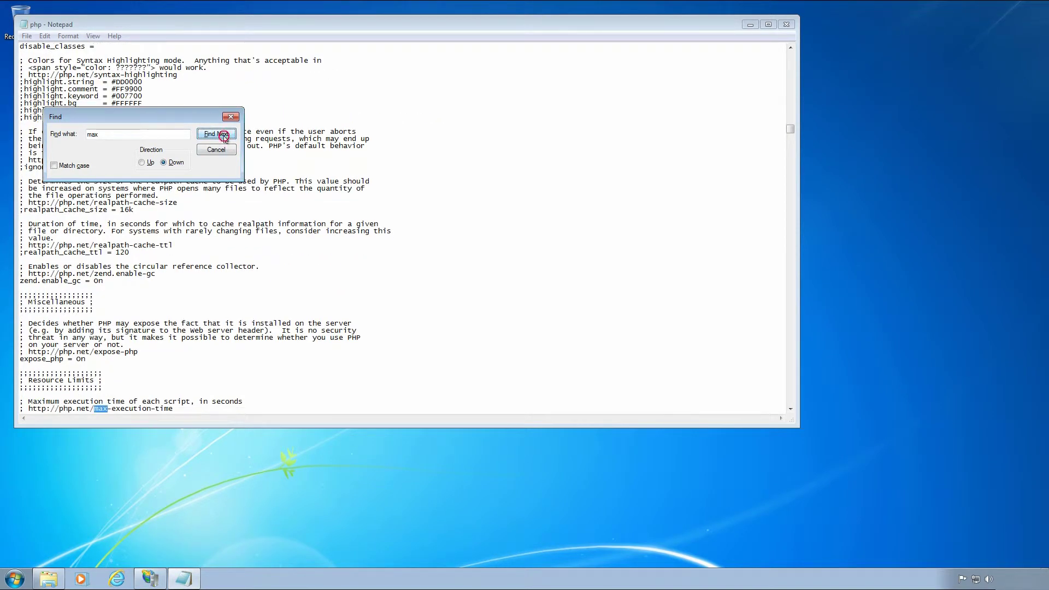
left_click(224, 137)
left_click(225, 138)
left_click(225, 137)
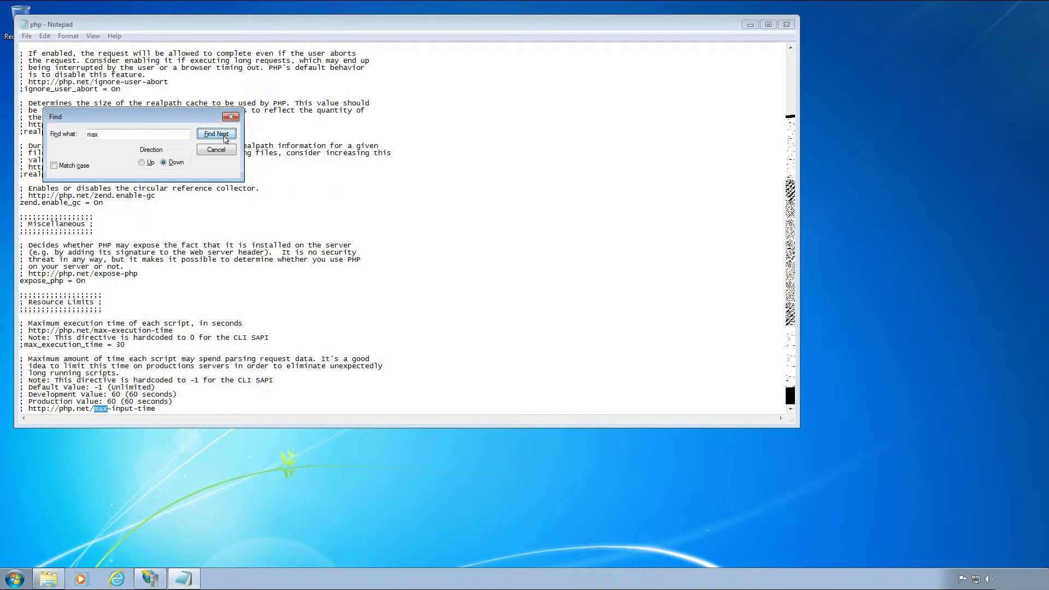
left_click(225, 138)
left_click(224, 137)
left_click(224, 137)
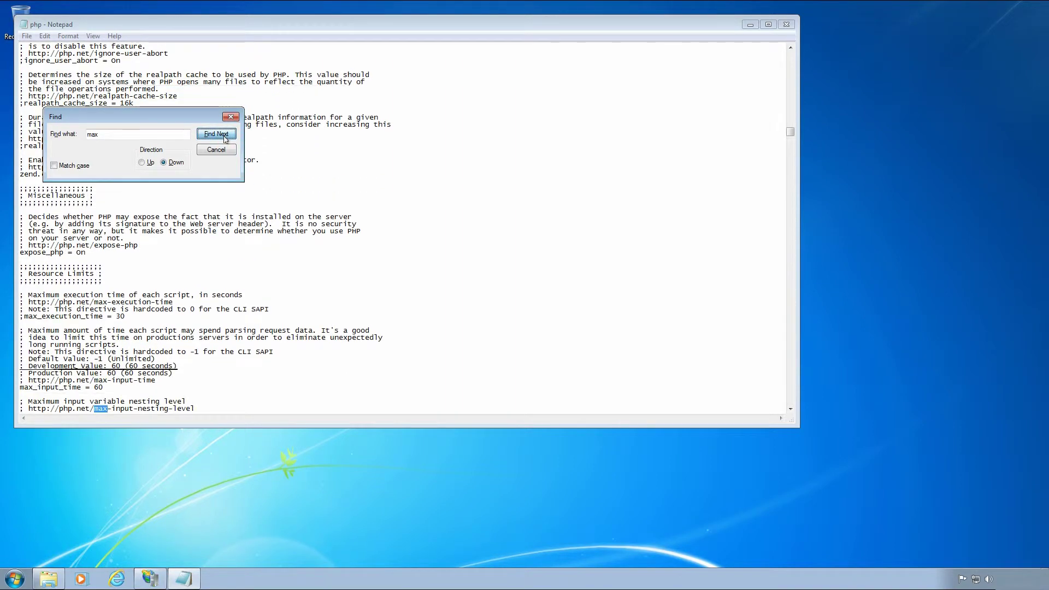
left_click(224, 137)
left_click(225, 137)
left_click(224, 137)
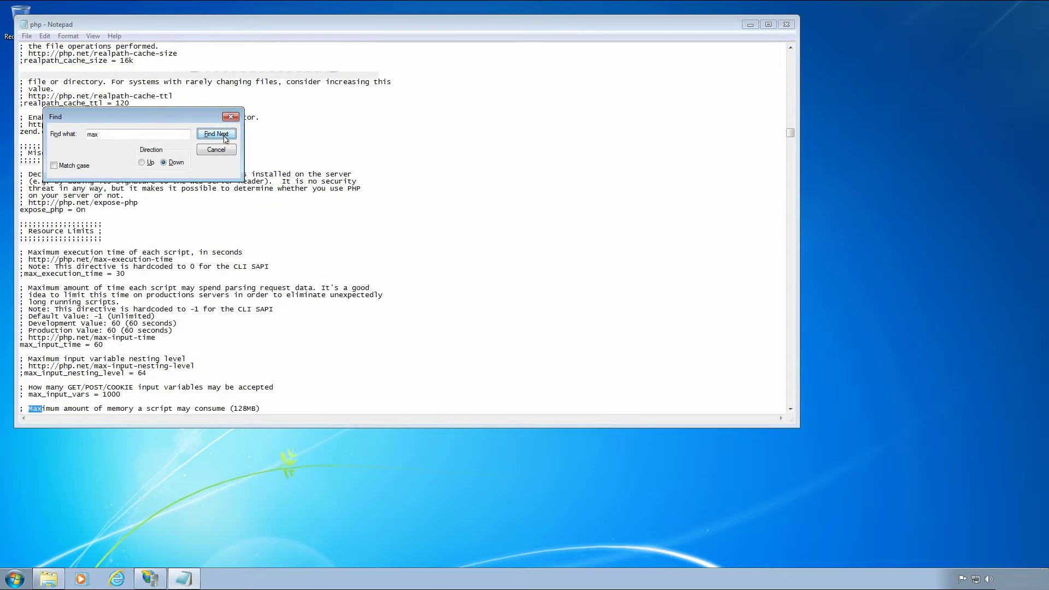
left_click(225, 138)
left_click(225, 137)
left_click(225, 137)
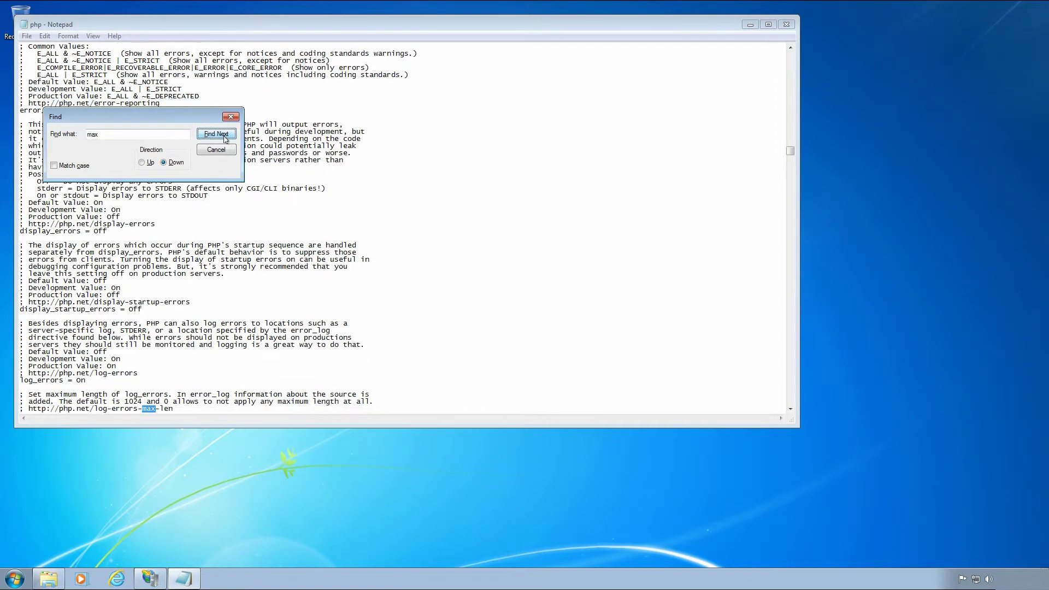
left_click(224, 137)
left_click(224, 137)
left_click(225, 137)
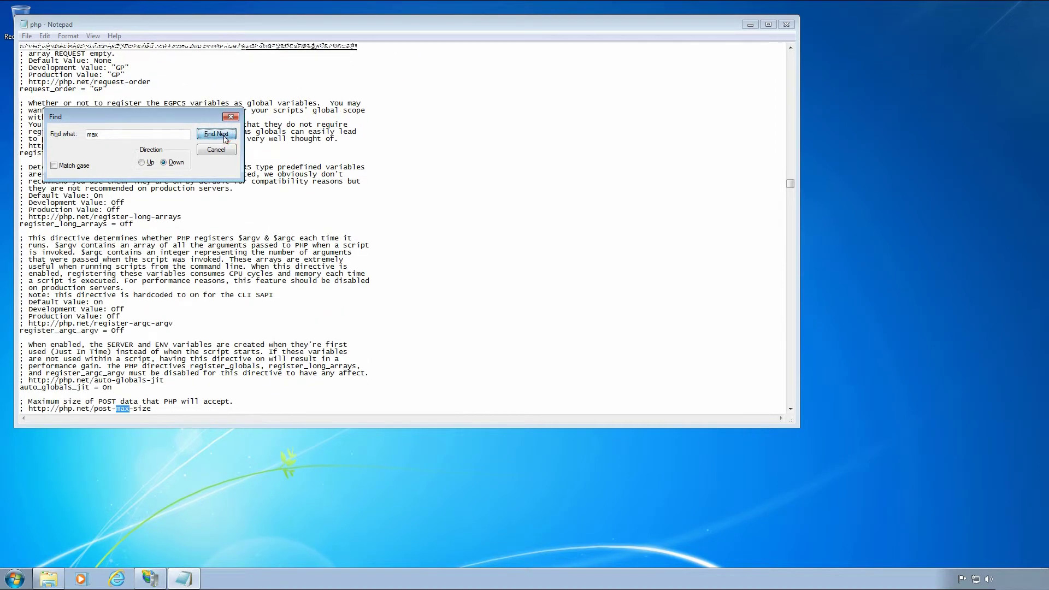
left_click(225, 137)
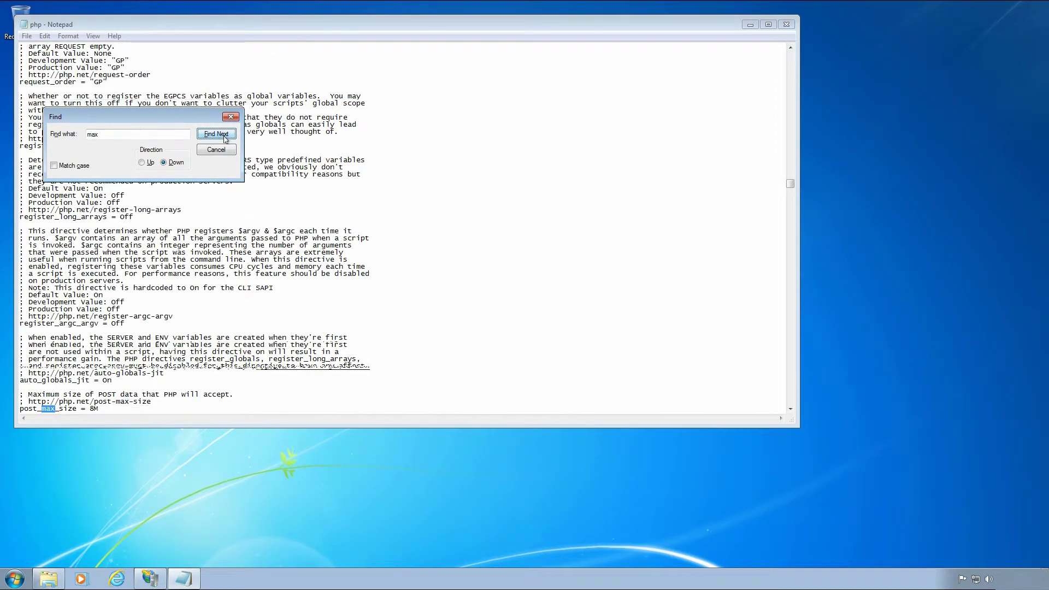
Change post_max_size from 8M to 50M, save php.ini and close Notepad.
left_click(106, 409)
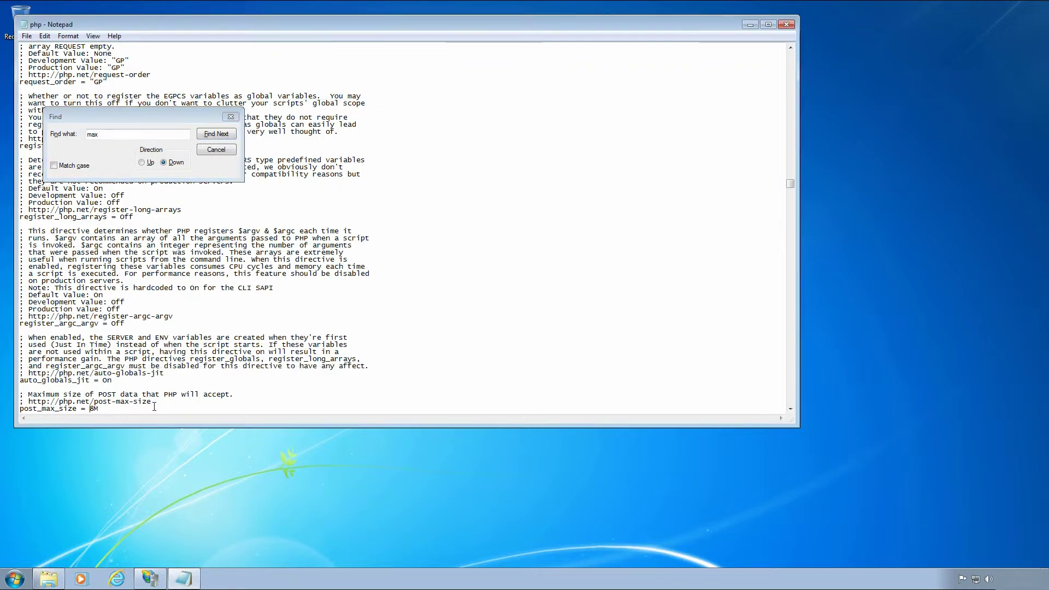
key("Delete")
type("50")
left_click(209, 153)
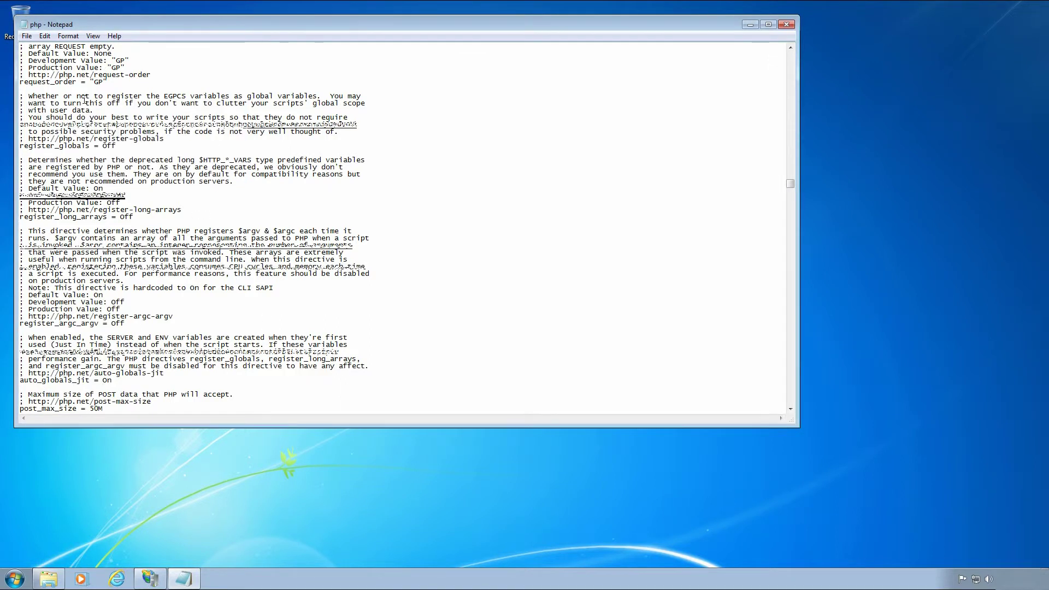
left_click(24, 36)
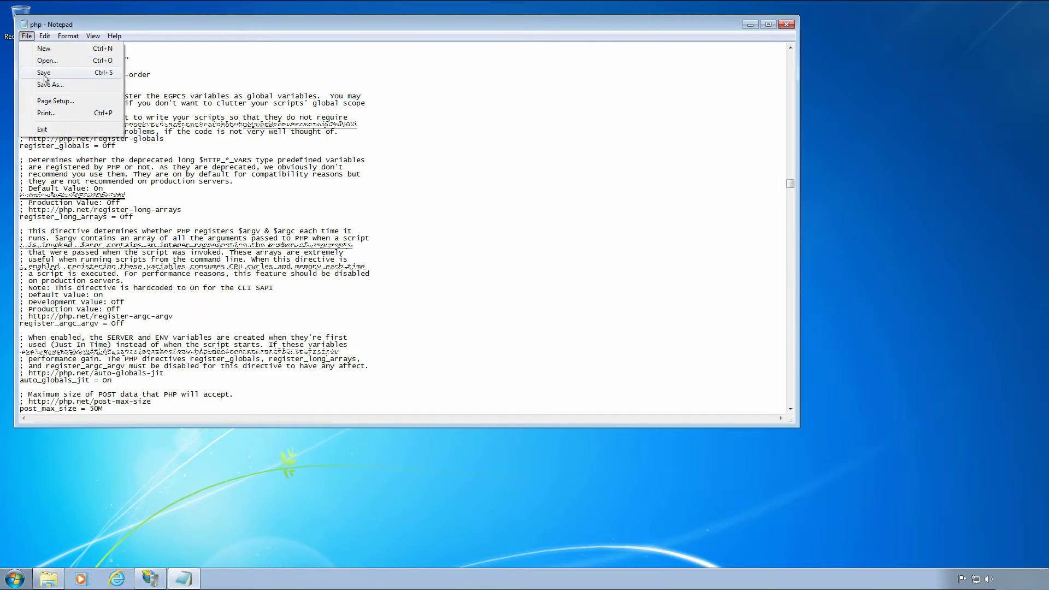
left_click(44, 73)
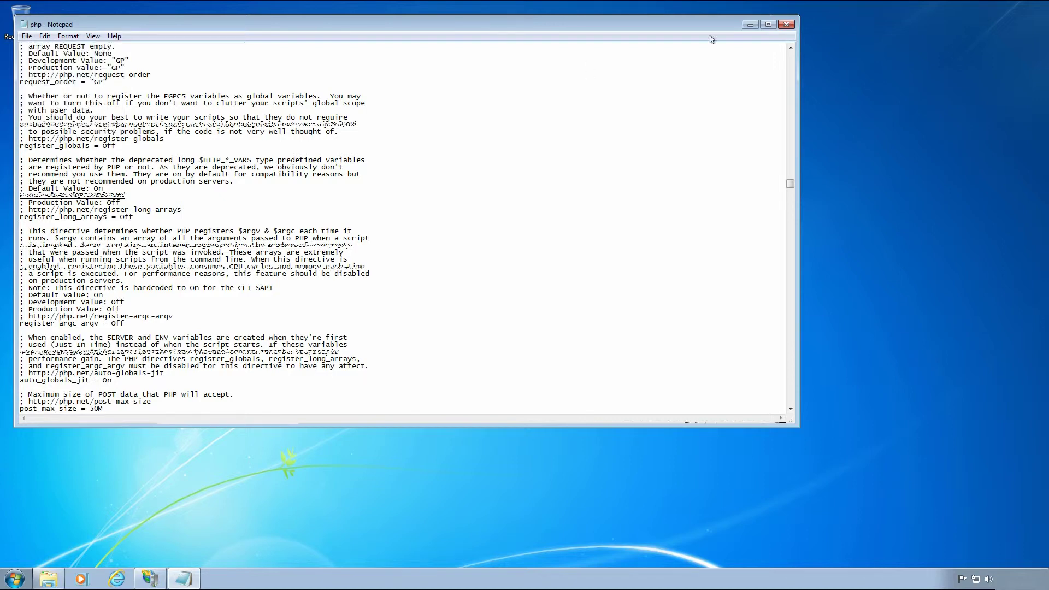
left_click(786, 24)
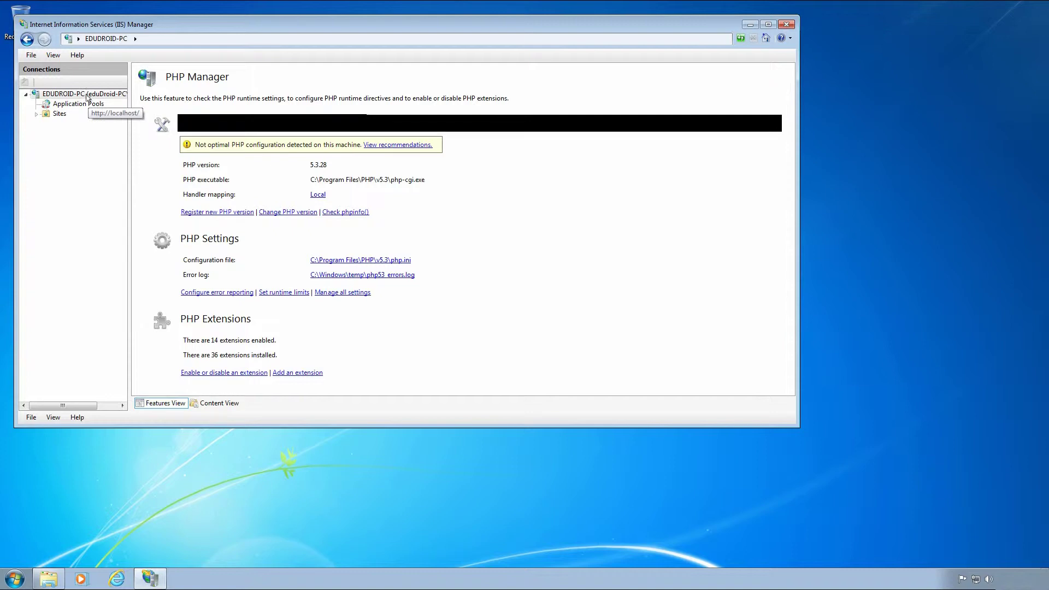
Start adding a .apk entry under the server's MIME Types, then open Internet Explorer's address bar.
left_click(69, 95)
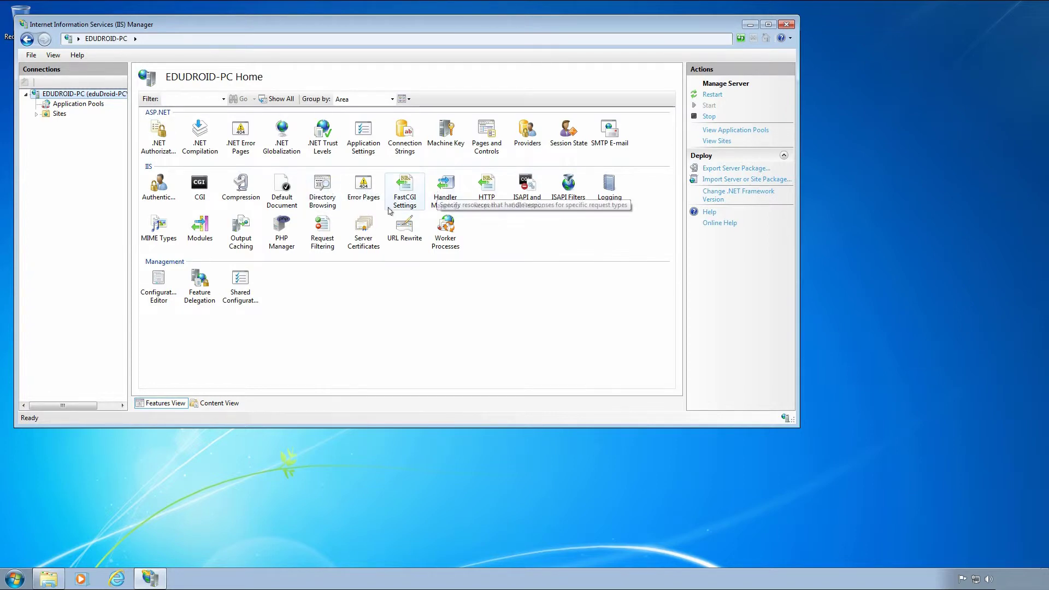
double_click(169, 224)
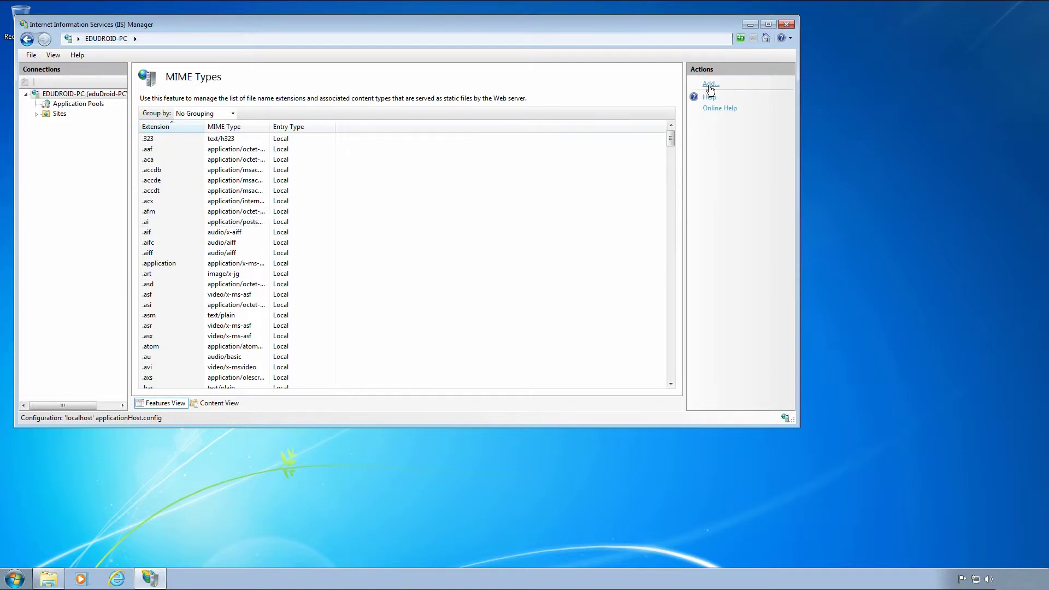
left_click(709, 87)
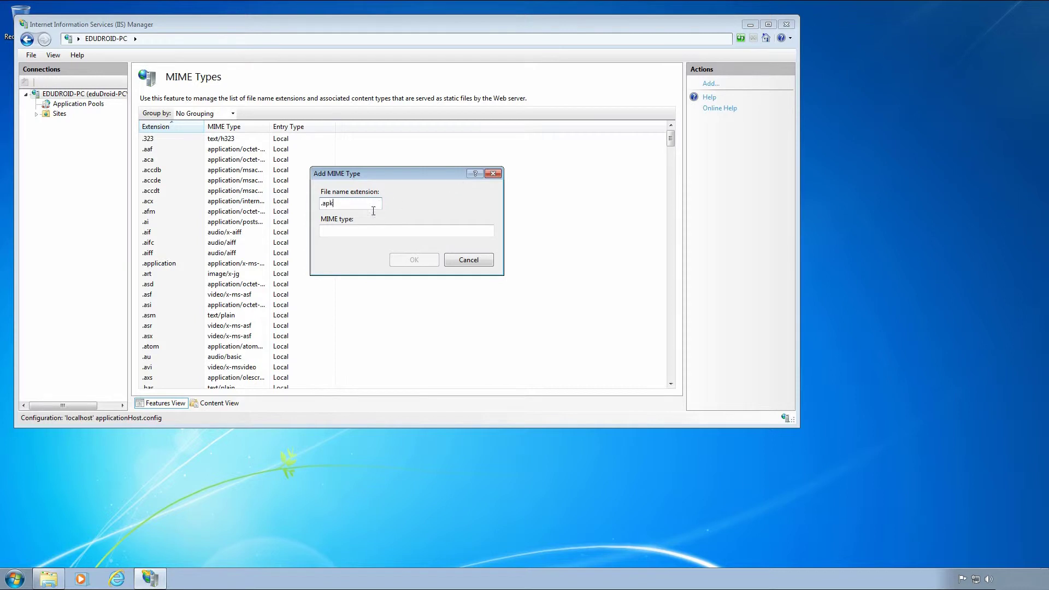
left_click(121, 585)
left_click(439, 25)
On edudroid.co.uk's How to install page, copy the On IIS MIME type application/vnd.android.package-archive.
type("edudroid.co.uk/")
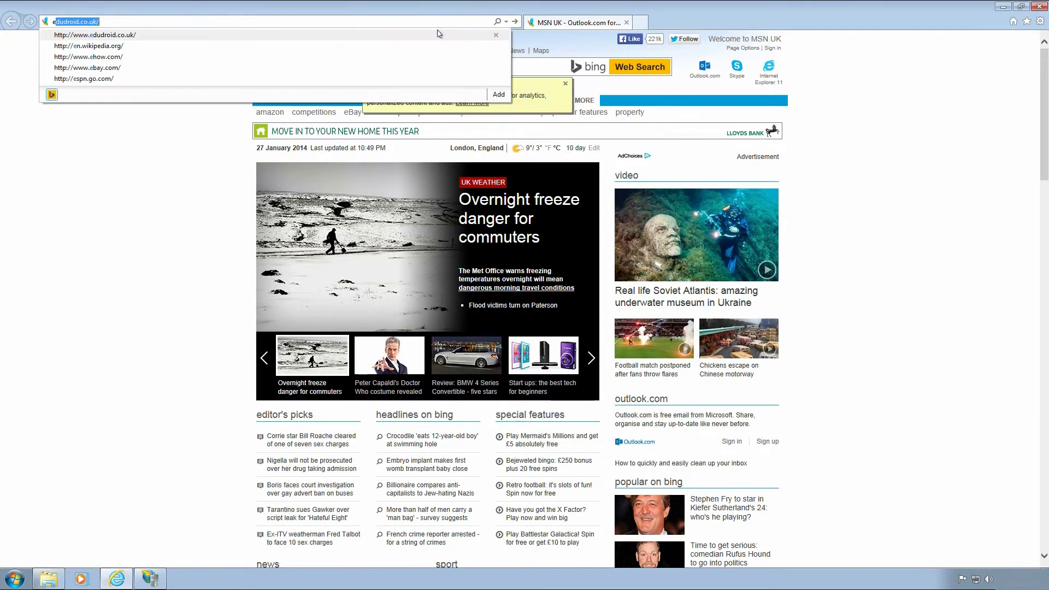
key("Return")
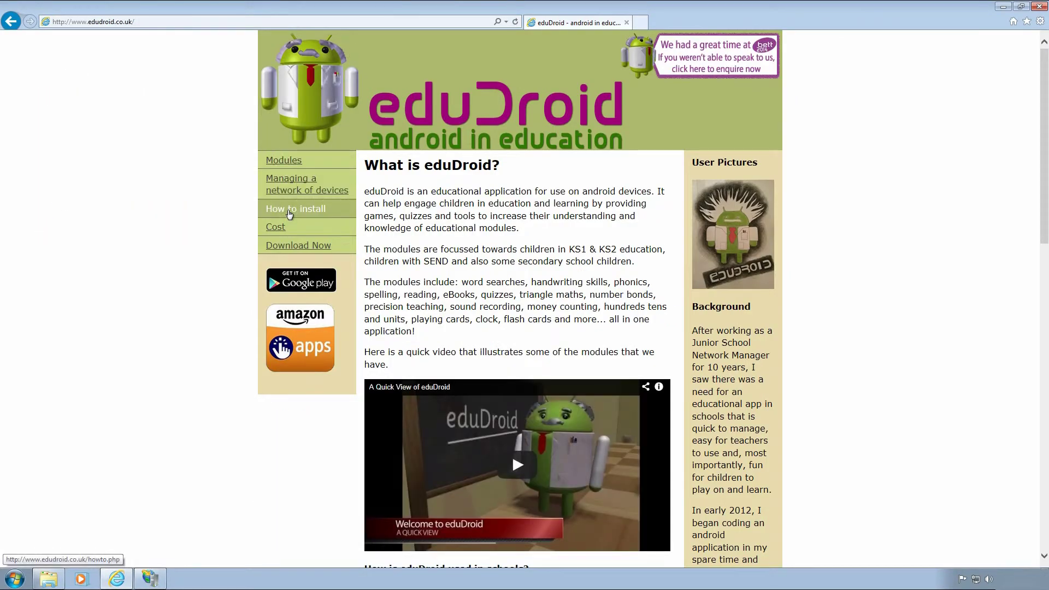
left_click(289, 214)
left_click_drag(1045, 131, 1013, 508)
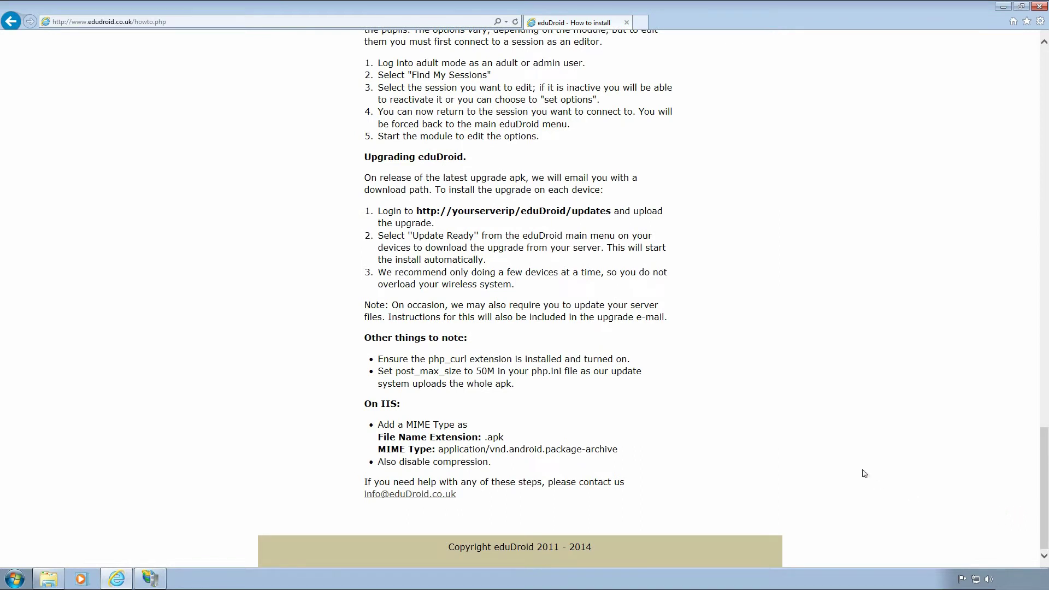
left_click_drag(616, 449, 449, 451)
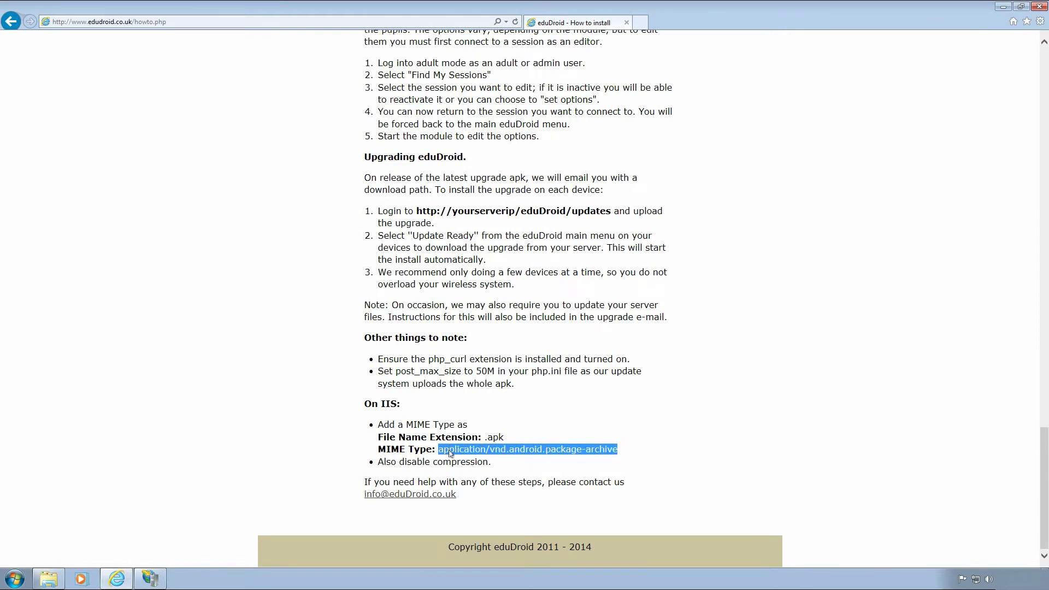
right_click(449, 451)
left_click(497, 326)
Paste application/vnd.android.package-archive as the .apk MIME type, confirm it, and close IIS Manager.
left_click(1003, 7)
left_click(458, 230)
right_click(453, 230)
left_click(479, 277)
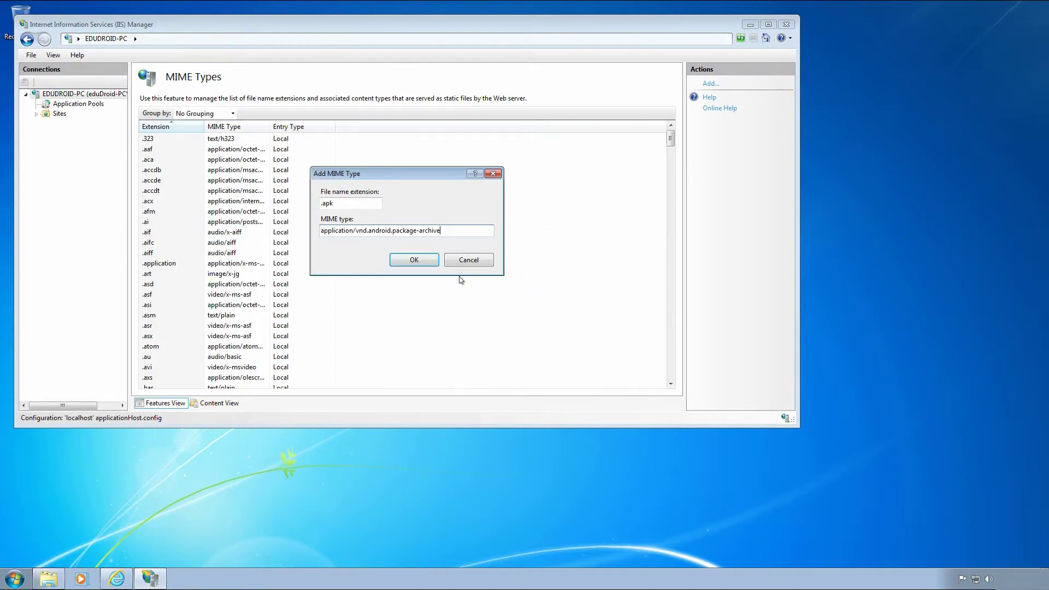
left_click(431, 264)
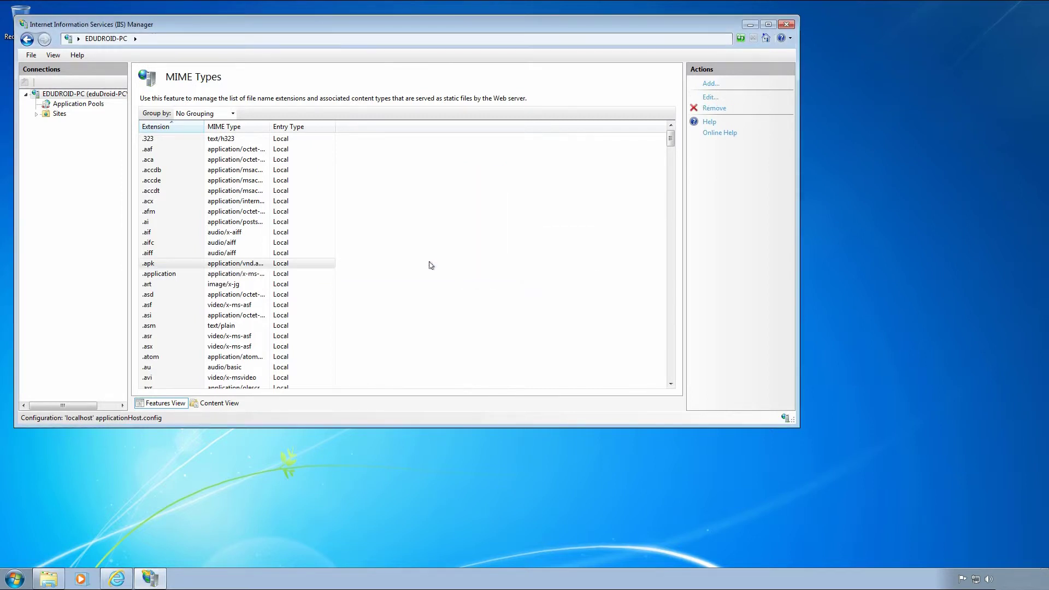
left_click(101, 97)
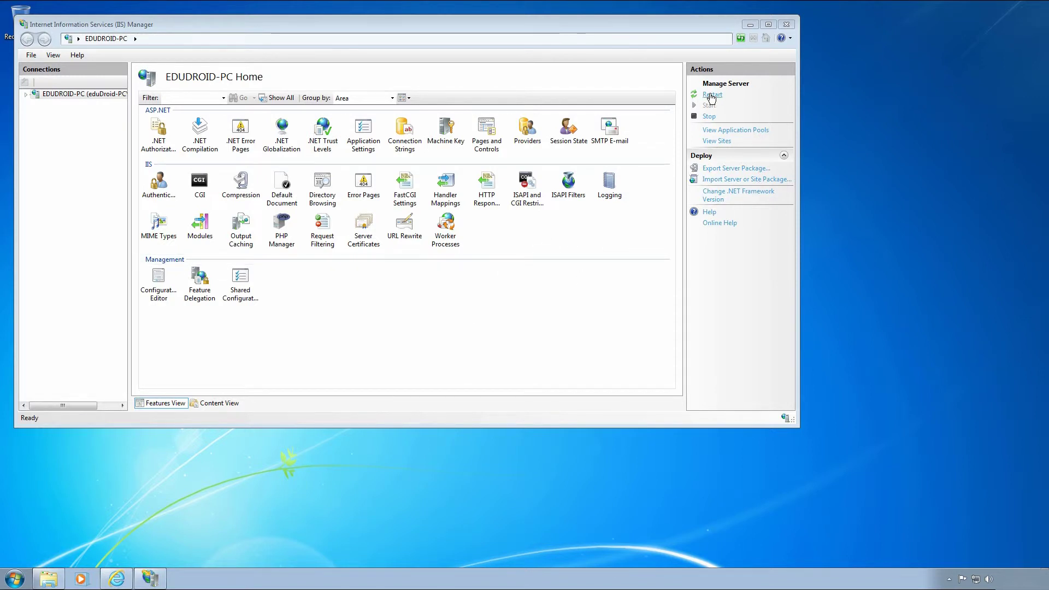
left_click(784, 26)
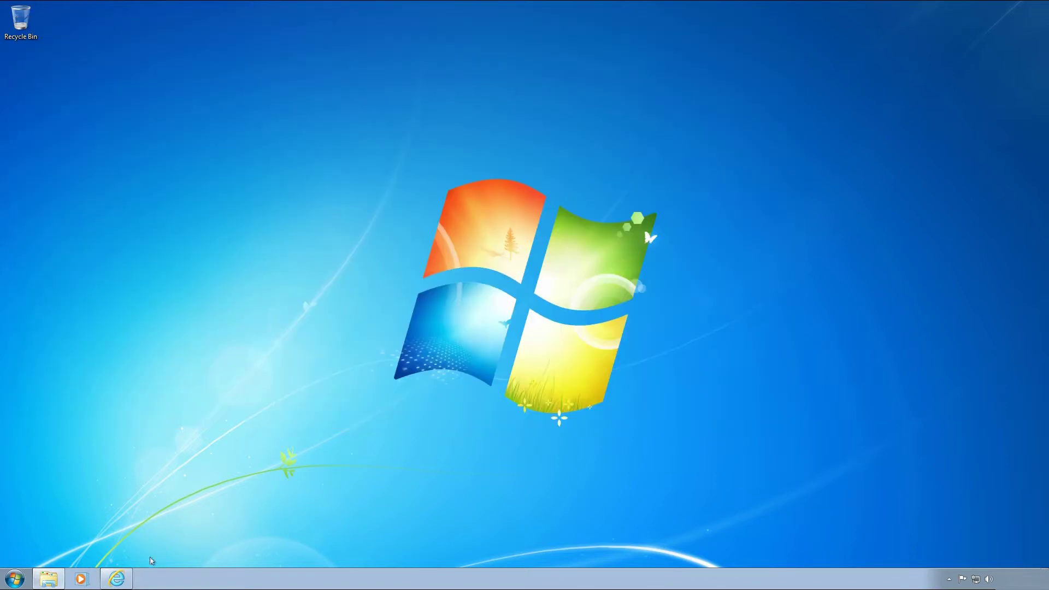
Close the Internet Explorer and Windows Explorer windows from their taskbar jump lists.
right_click(116, 578)
left_click(118, 557)
right_click(47, 579)
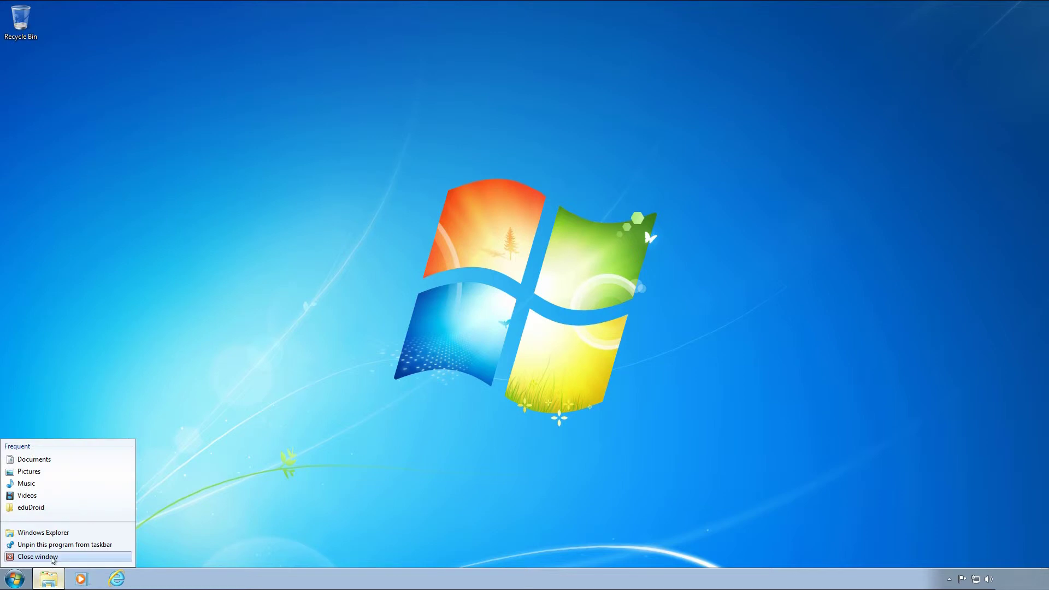
left_click(52, 557)
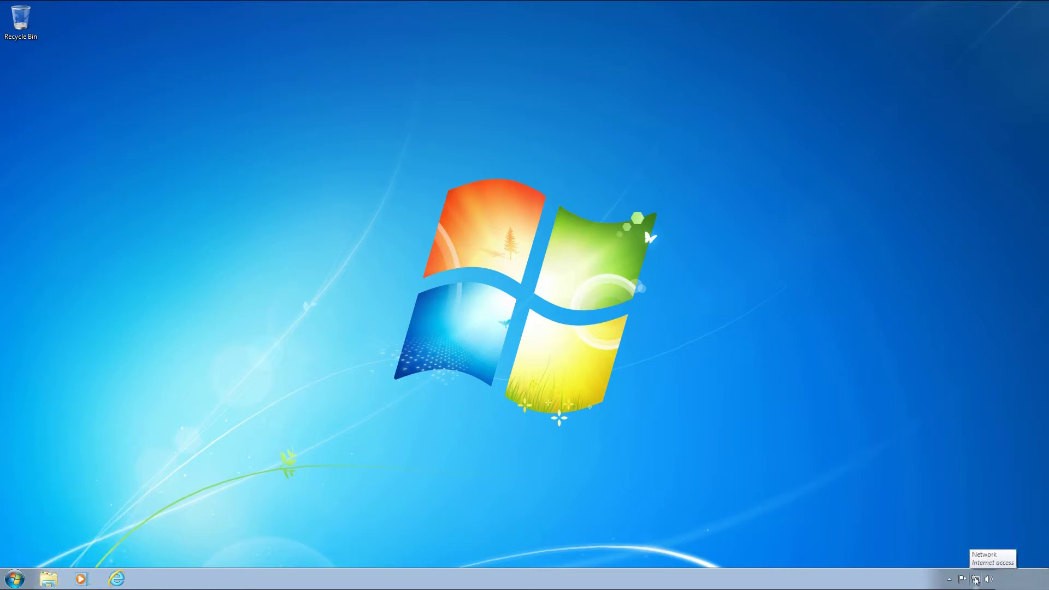
Go from Network and Sharing Center to Windows Firewall's list of allowed programs.
right_click(976, 580)
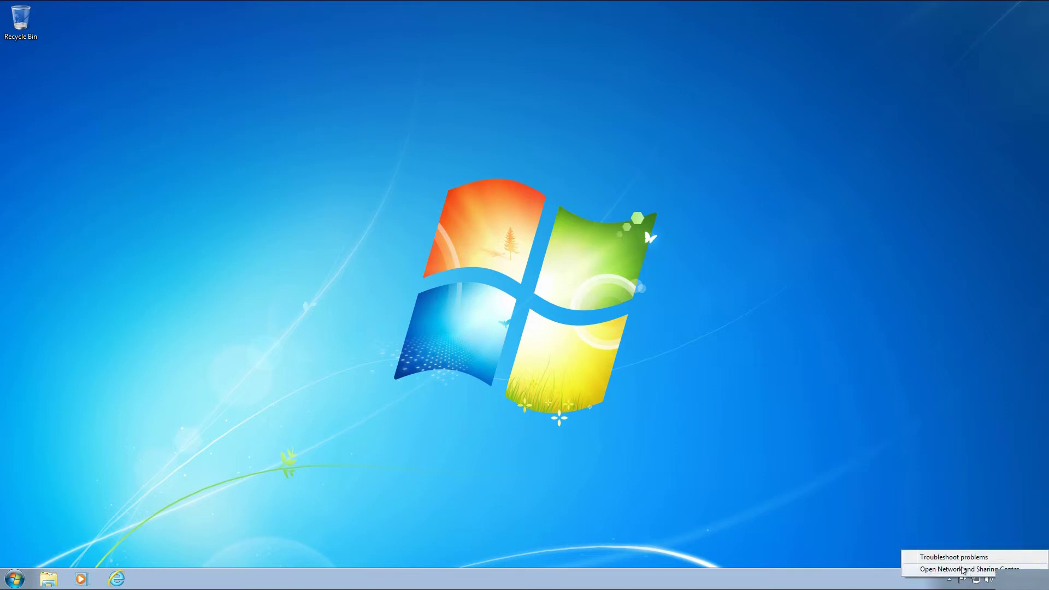
left_click(963, 569)
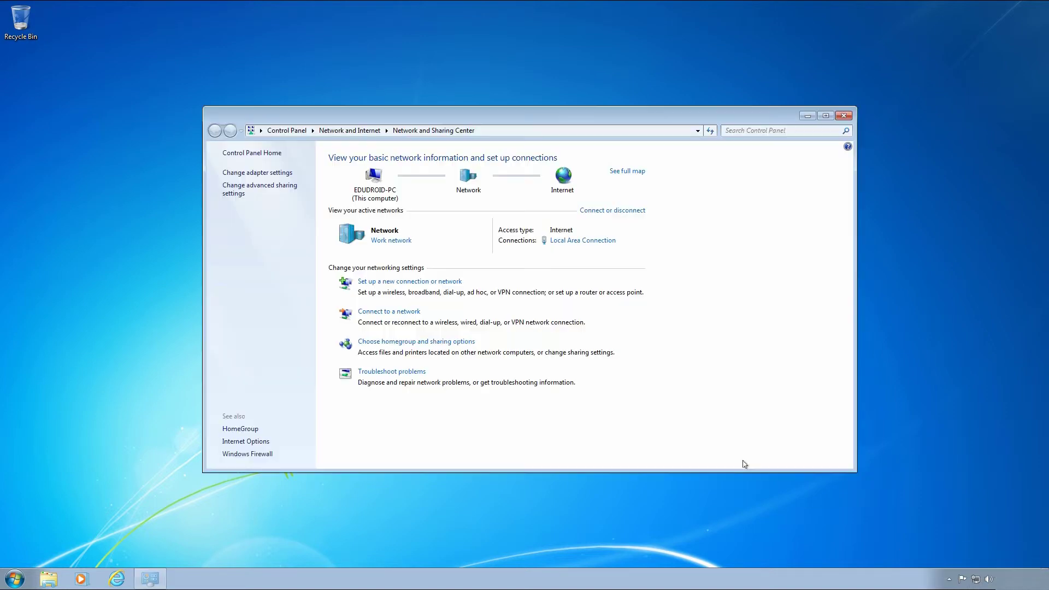
left_click(257, 456)
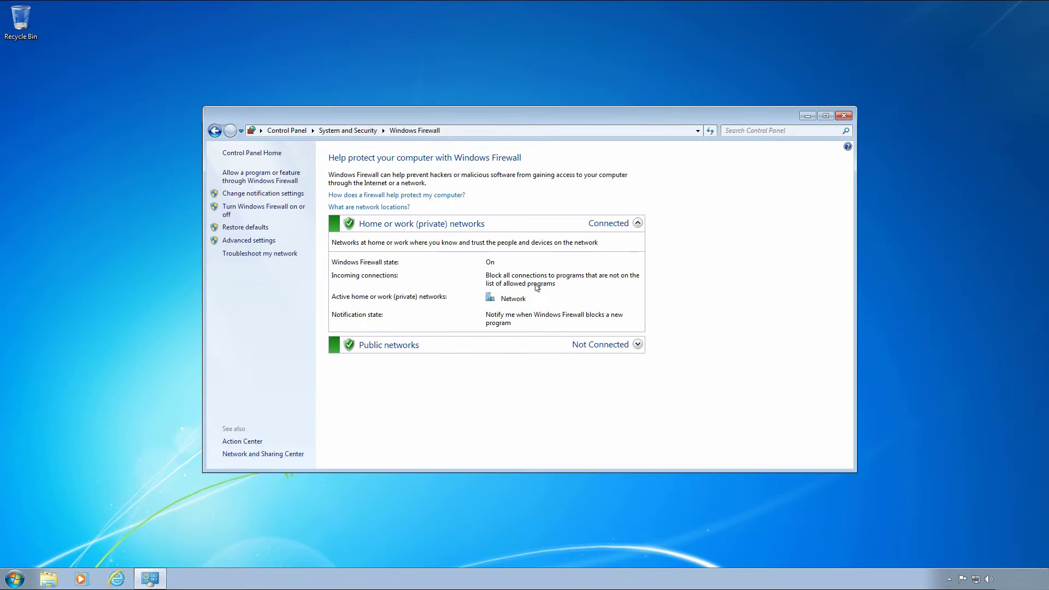
left_click(251, 179)
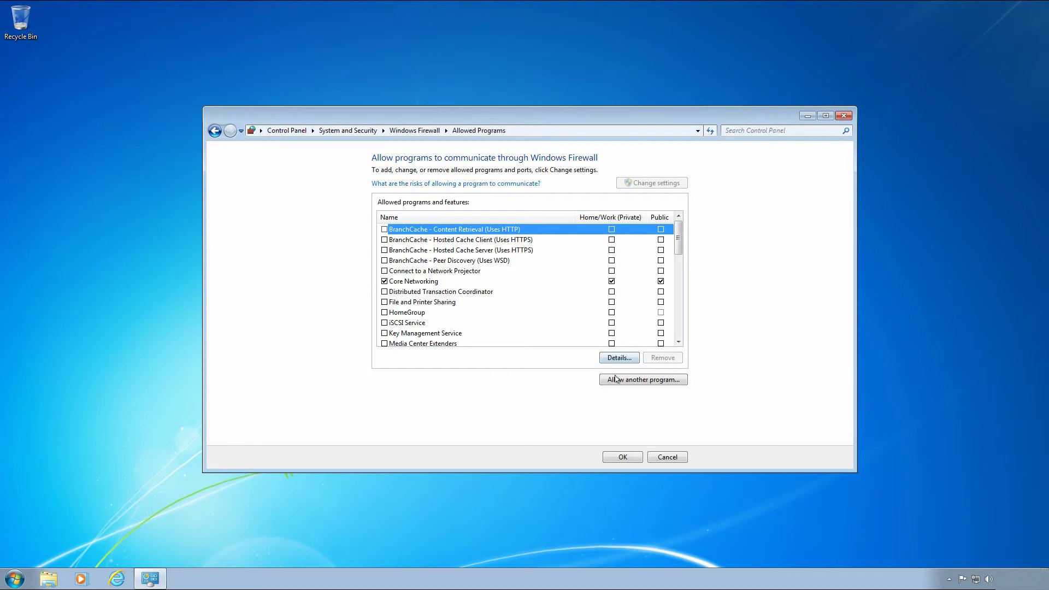
Add C:\Program Files\PHP\v5.3\php-cgi.exe as an allowed firewall program.
left_click(619, 380)
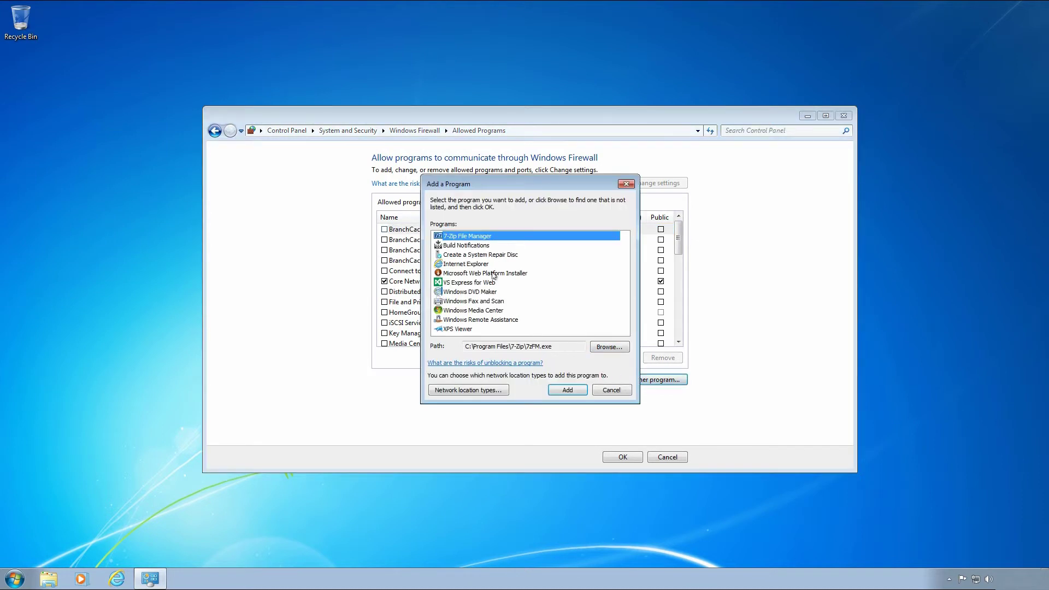
left_click(610, 348)
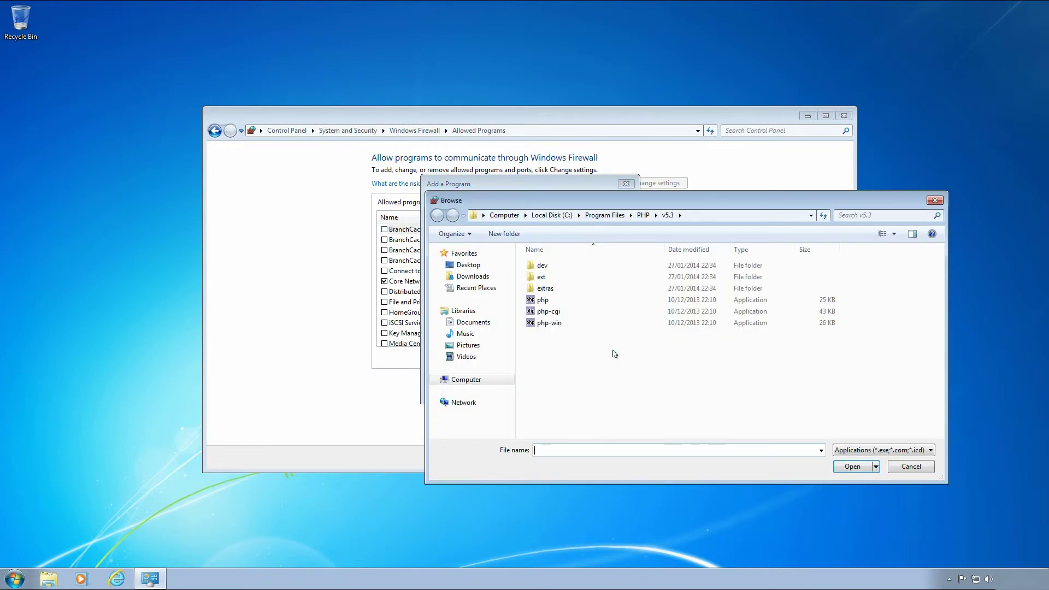
left_click(552, 214)
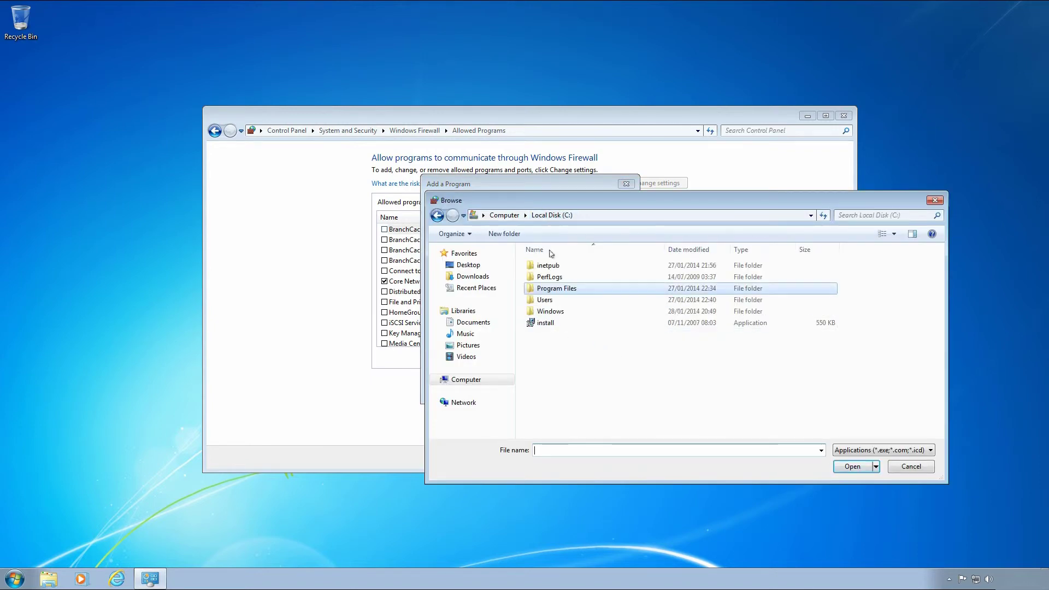
double_click(550, 291)
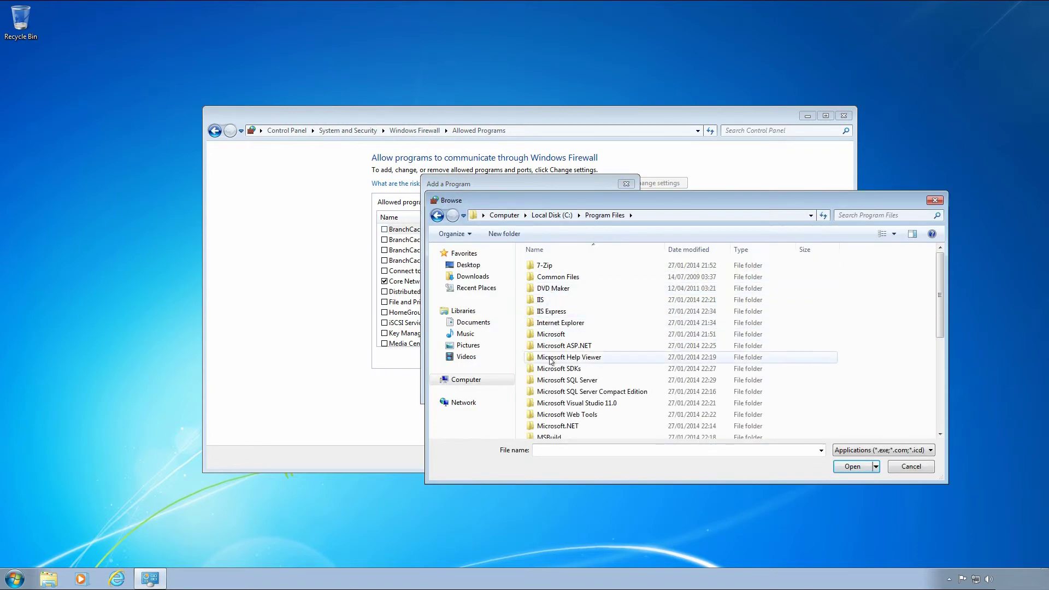
scroll(551, 350, "down", 2)
double_click(551, 377)
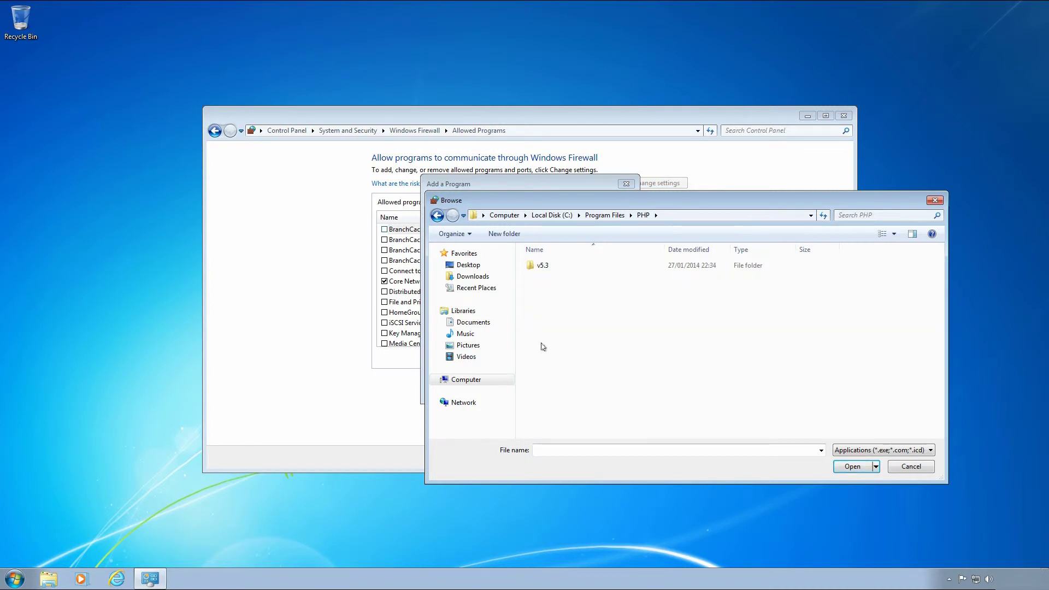
double_click(541, 267)
double_click(542, 313)
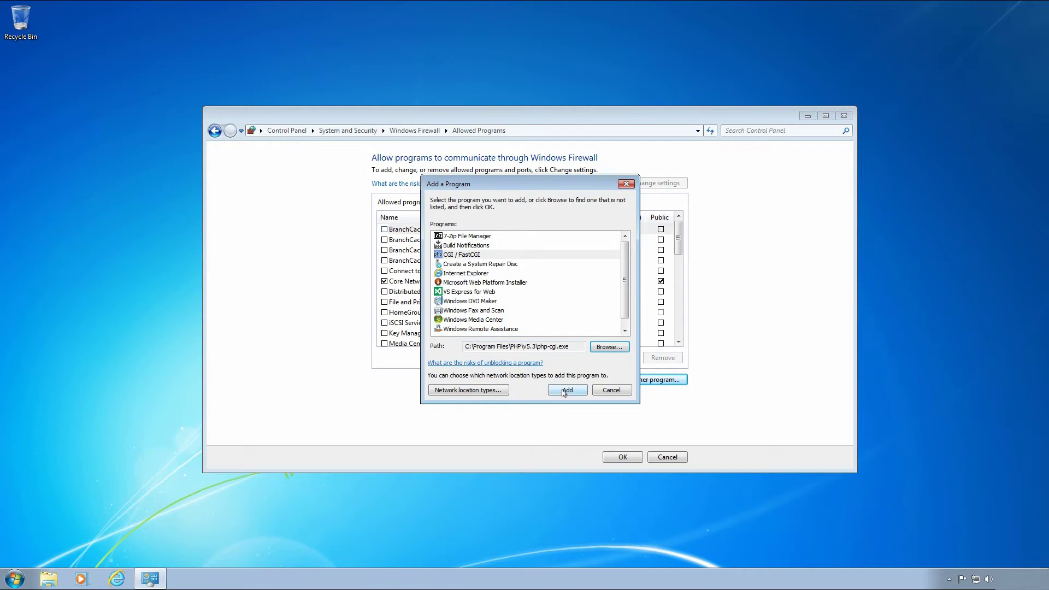
left_click(560, 390)
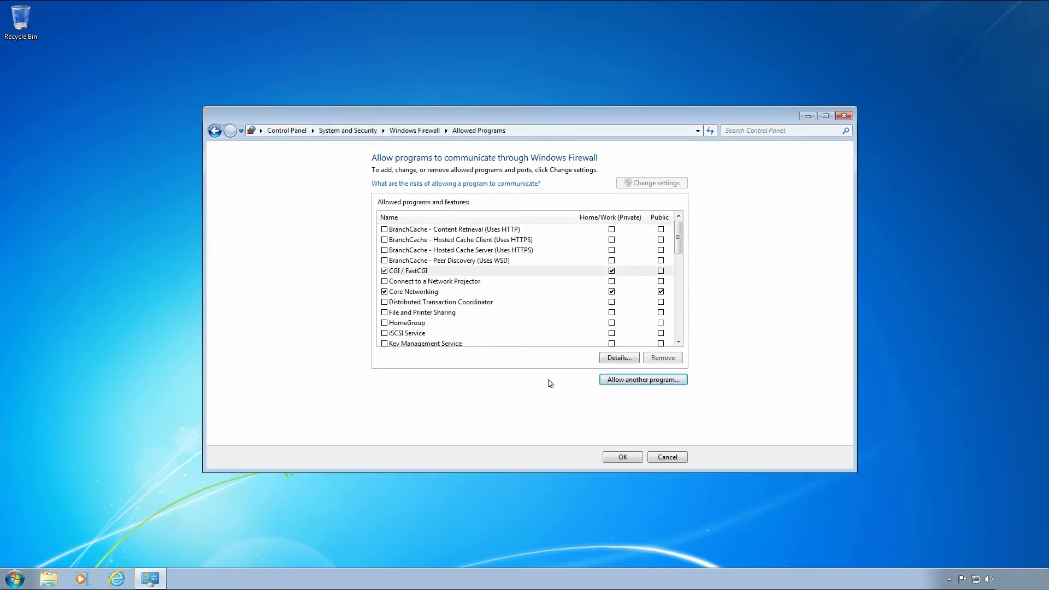
Allow World Wide Web Services (HTTP) on home/work and public networks, save, and close the window.
left_click(661, 272)
left_click_drag(678, 243, 677, 333)
left_click(611, 333)
left_click(661, 333)
left_click(624, 457)
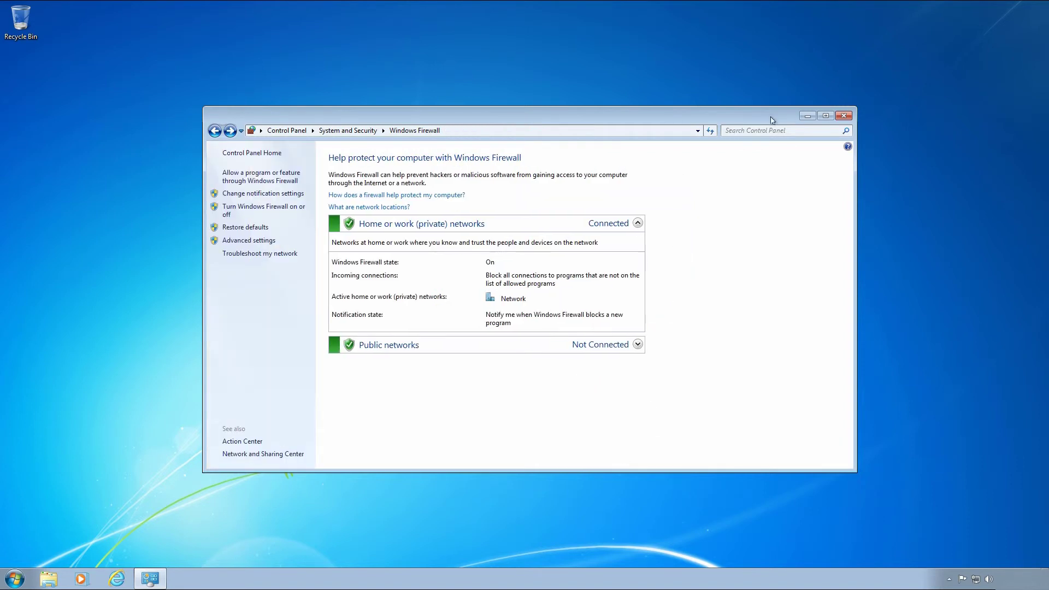
left_click(843, 116)
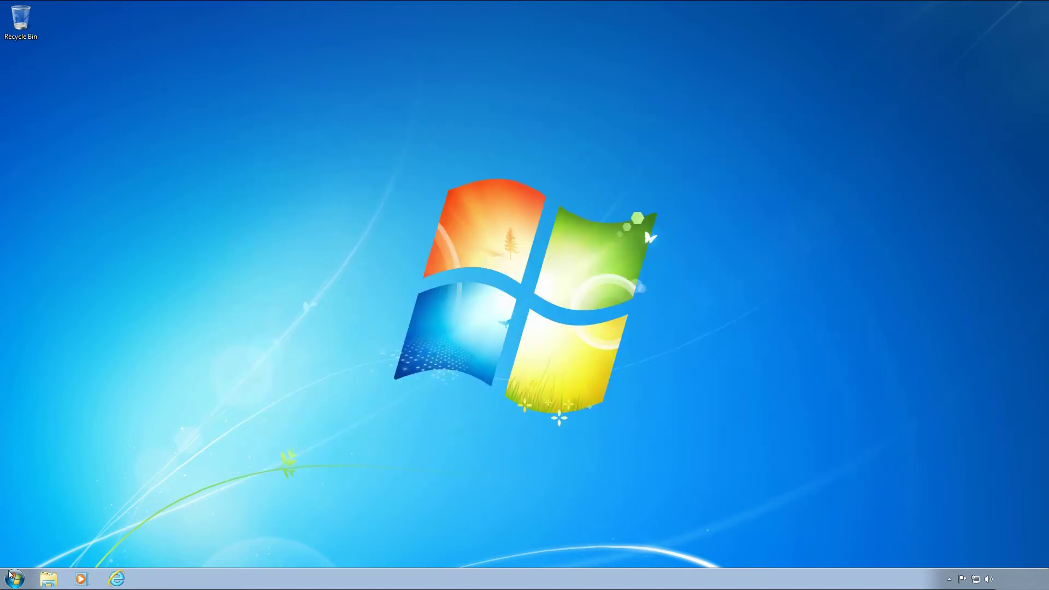
Open a maximized Internet Explorer window and go to localhost/edudroid.
left_click(116, 578)
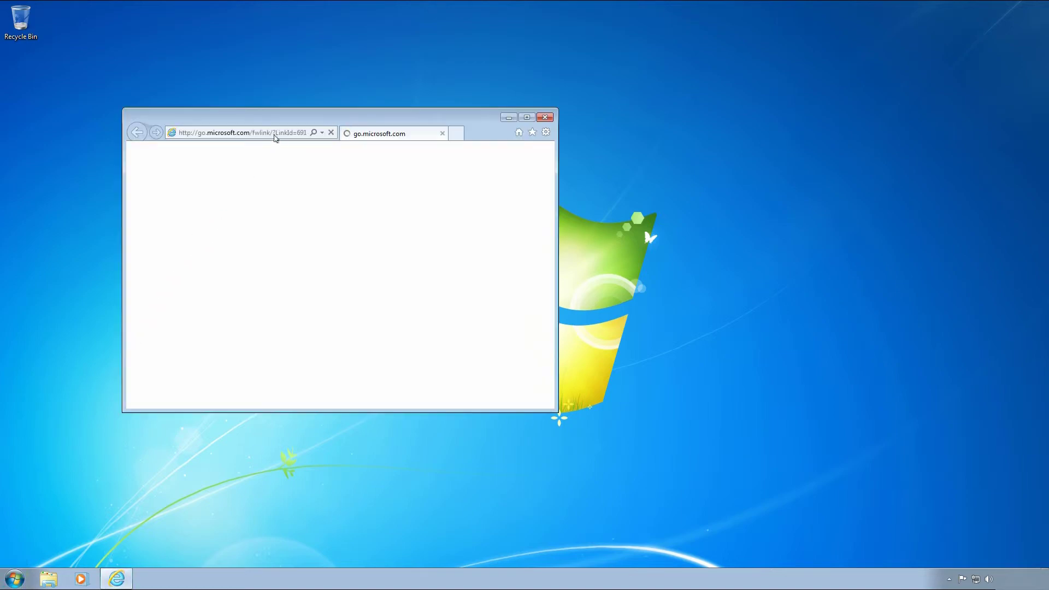
double_click(274, 119)
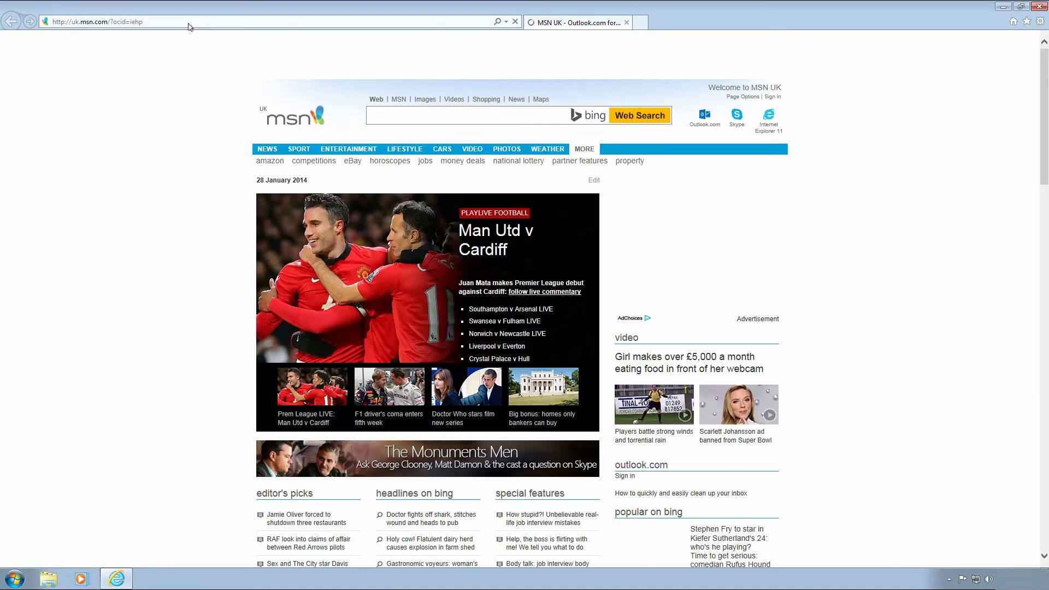
left_click(189, 21)
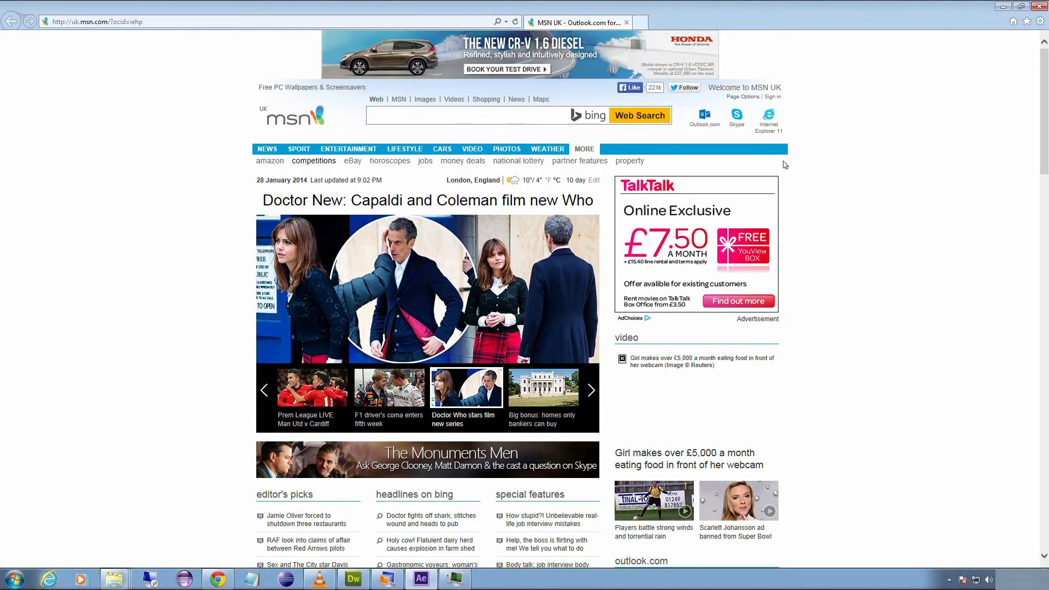
left_click(434, 23)
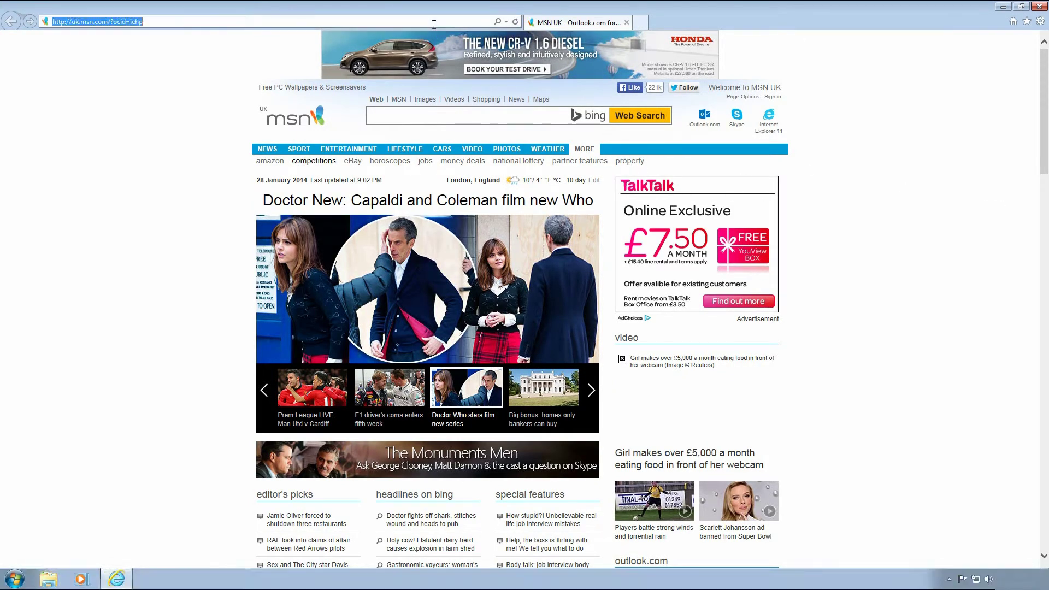
type("lo")
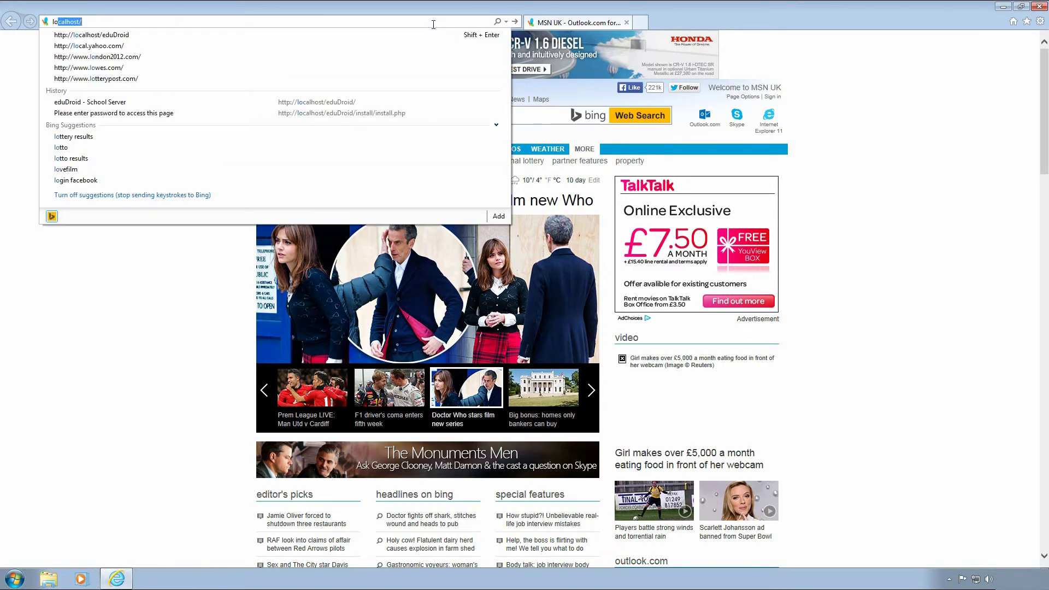
type("ca")
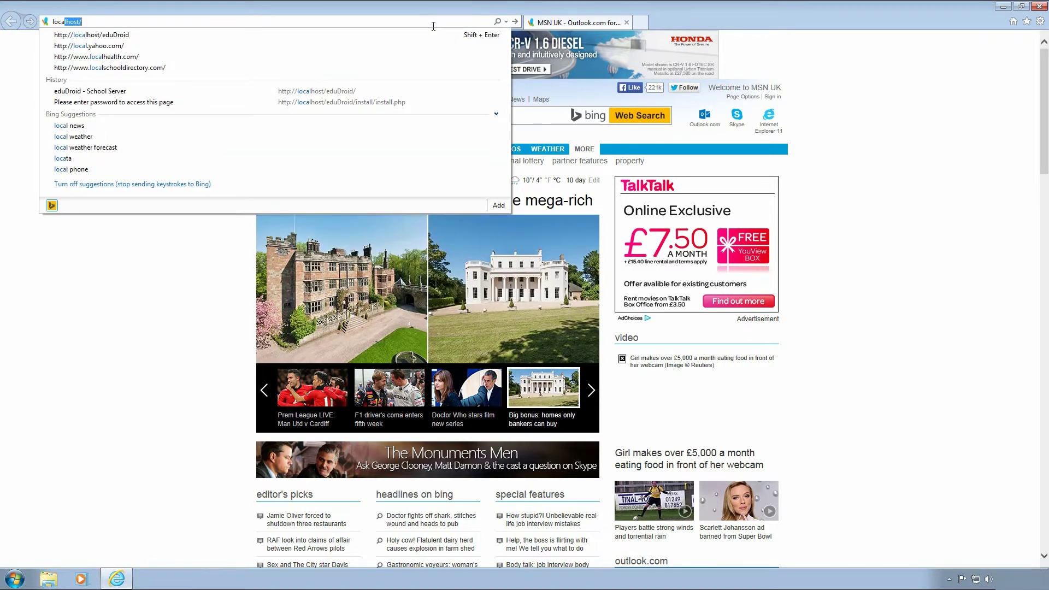
type("lhost/")
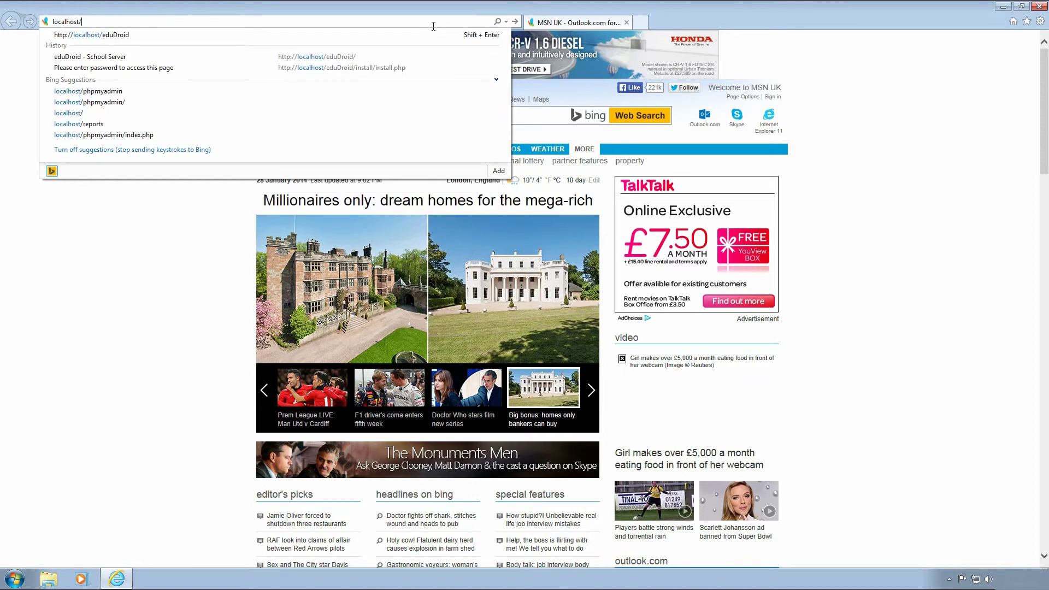
type("edudroid")
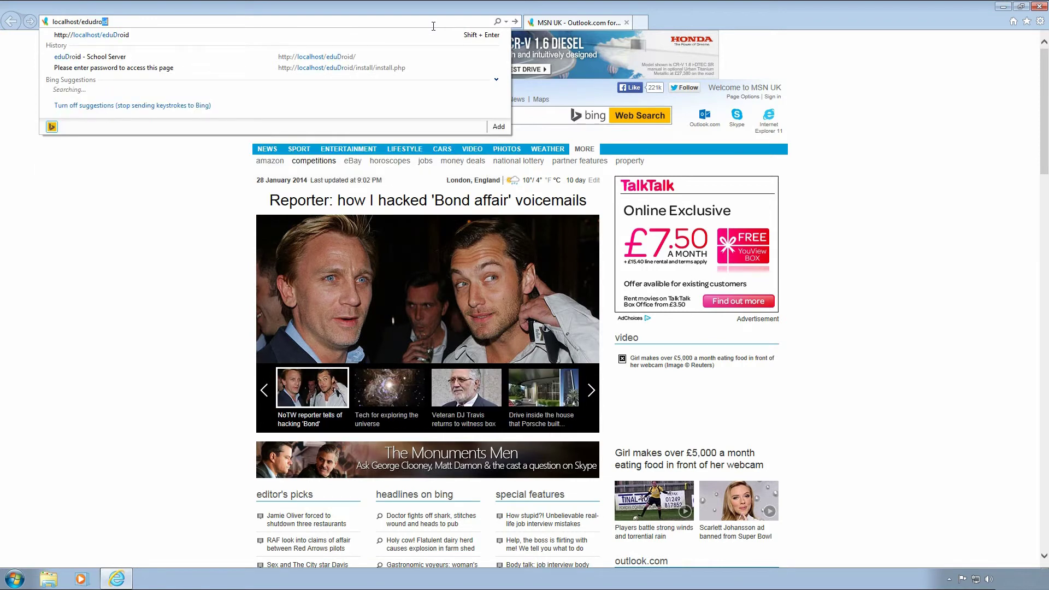
key("Return")
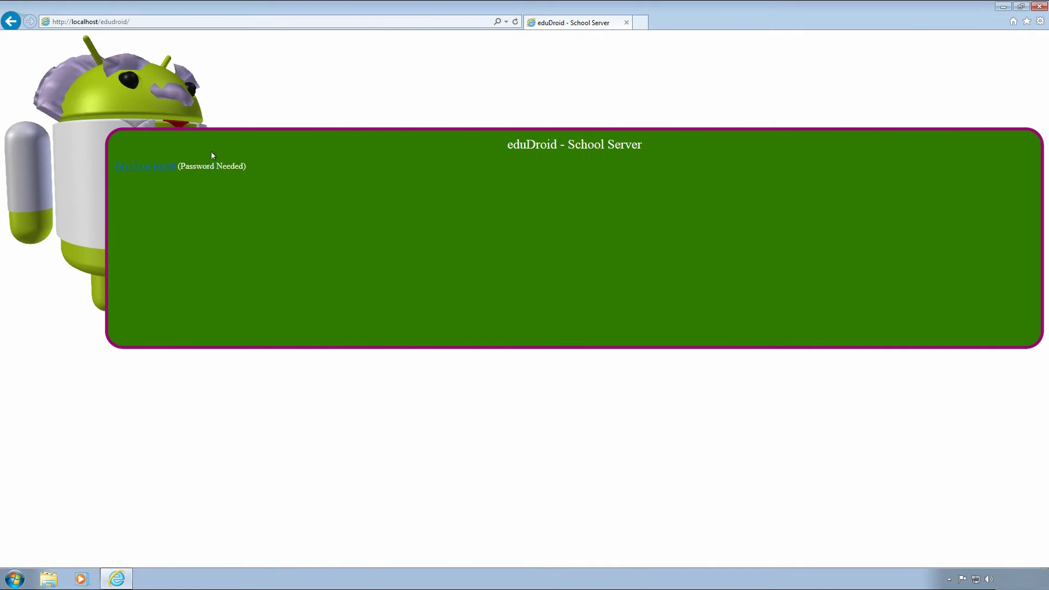
Run First Time Install with the admin login so the database my_db is created.
left_click(164, 168)
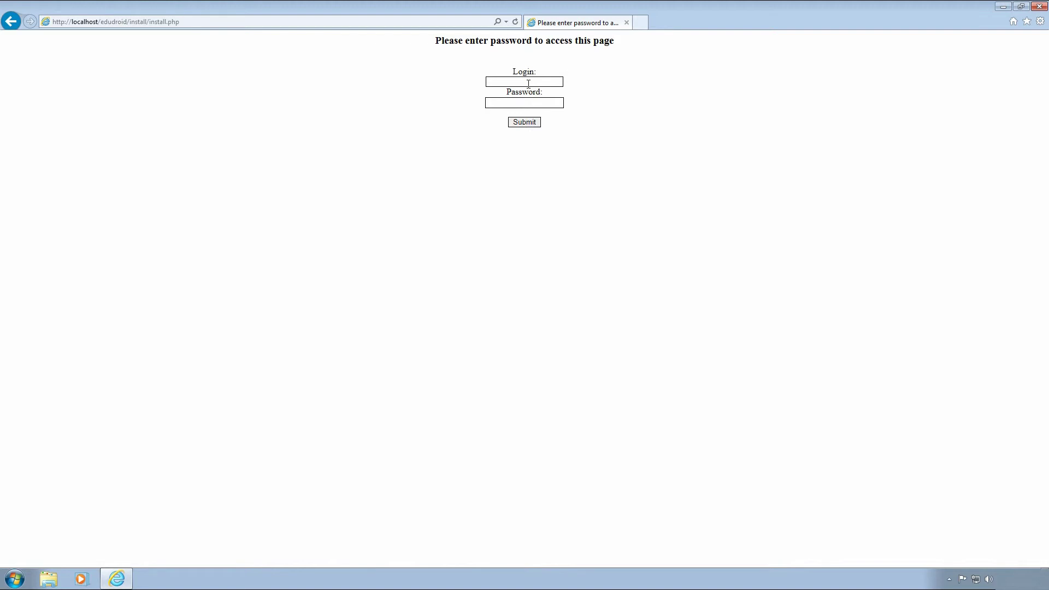
type("dmin")
type("adm")
type("●●●●●")
key("Return")
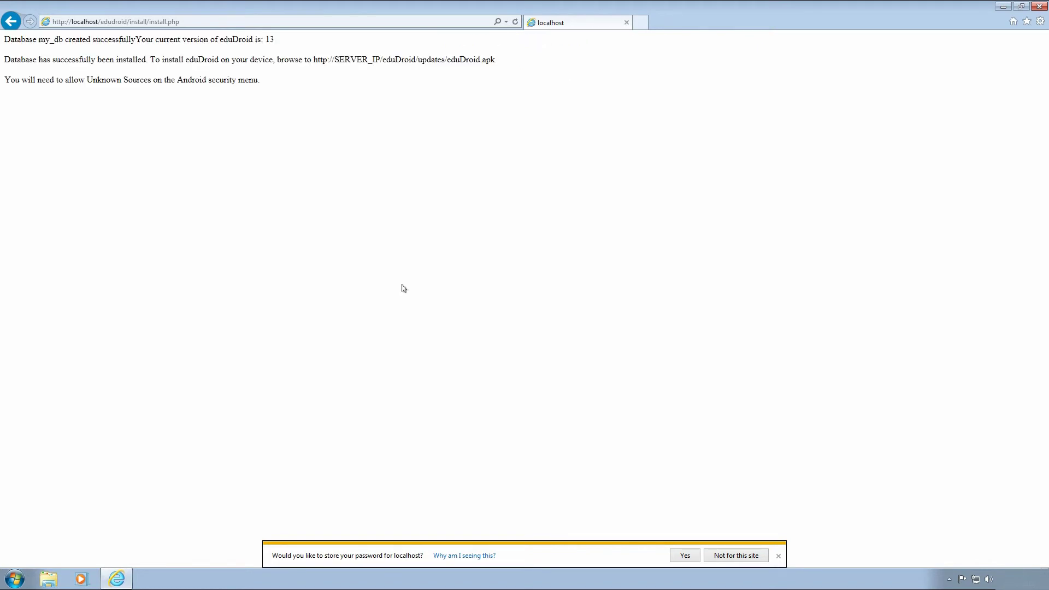
double_click(107, 42)
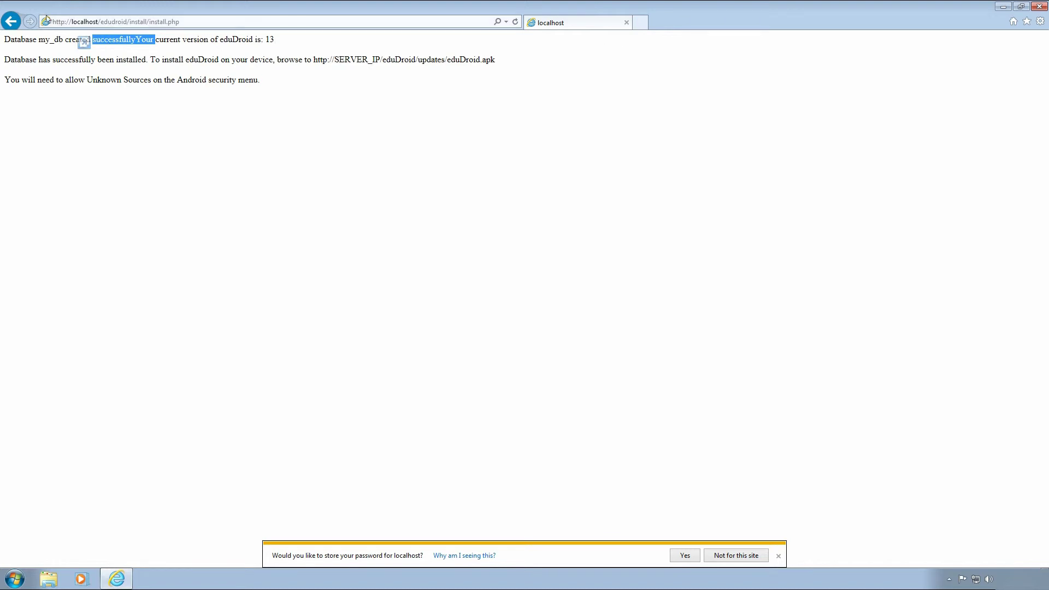
Go back to the eduDroid home page and reload localhost/edudroid.
left_click(11, 21)
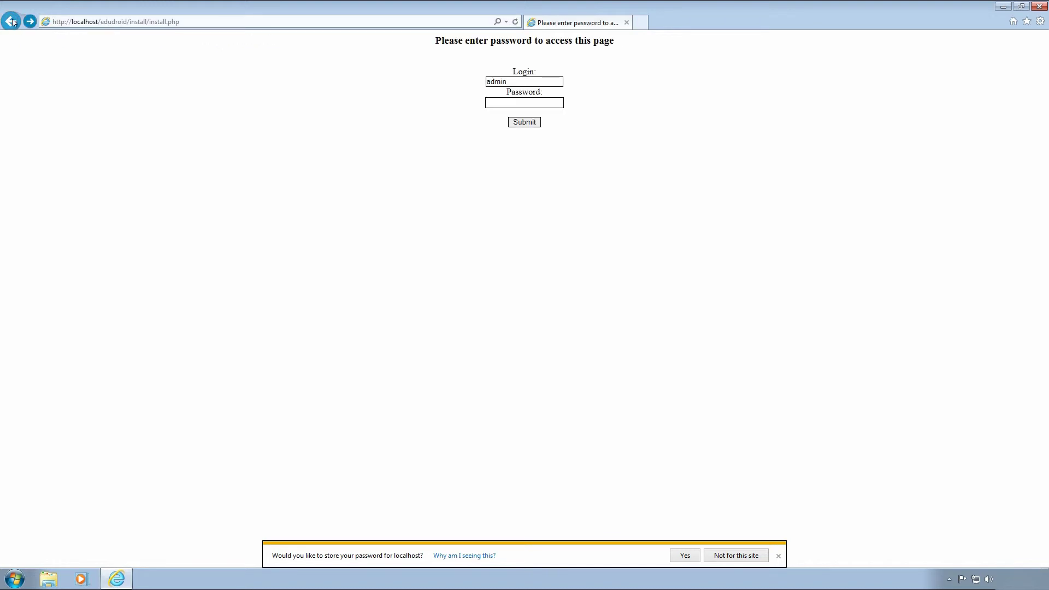
left_click(12, 21)
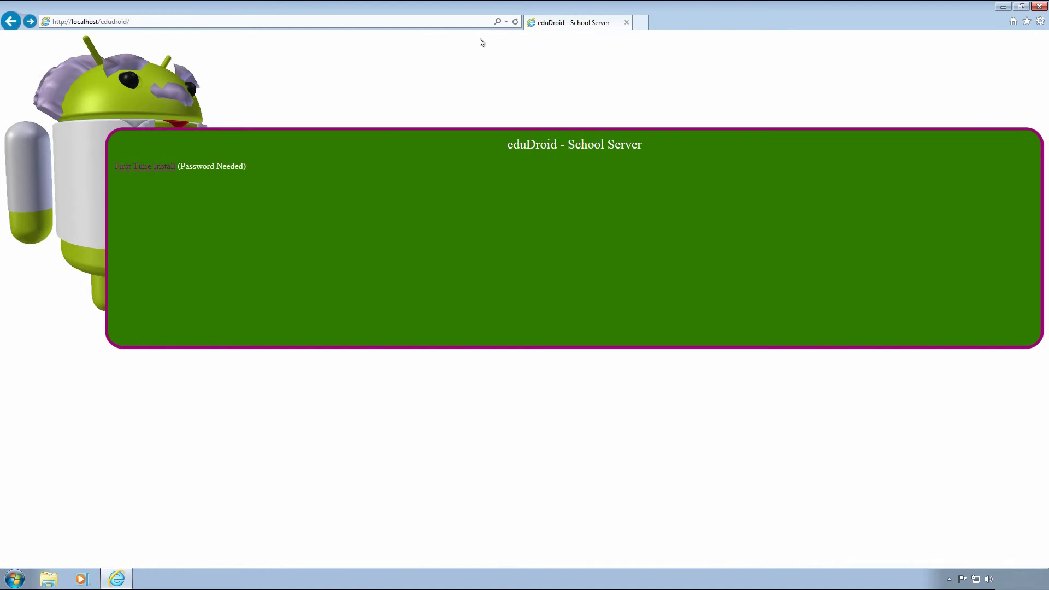
left_click(515, 21)
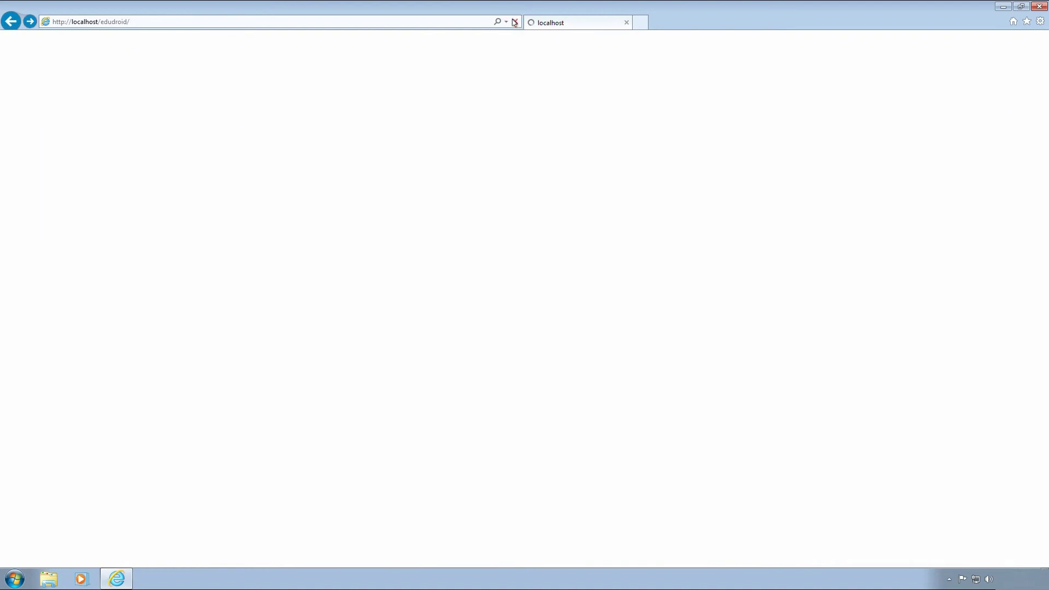